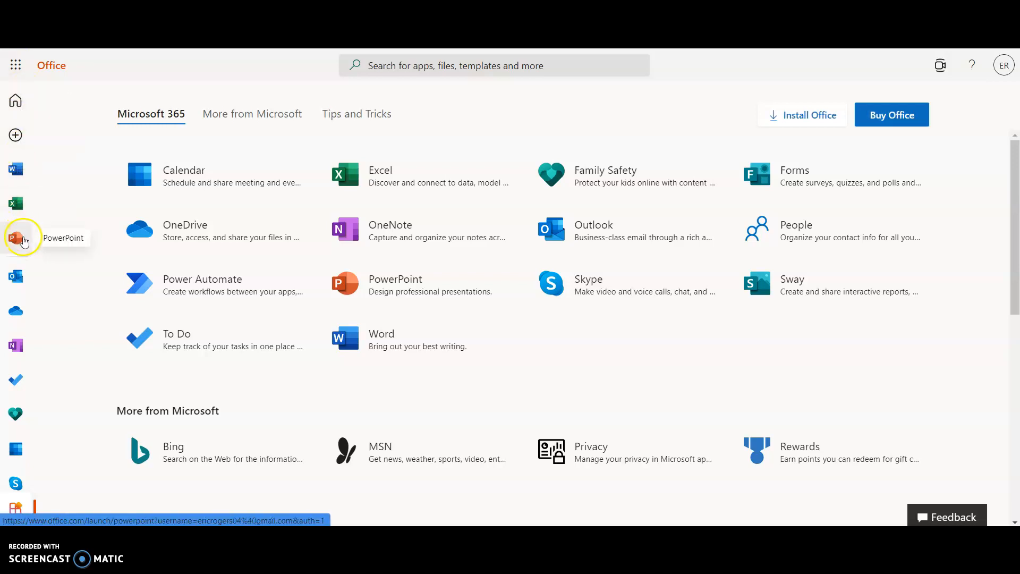
Switch to OneDrive and look through the files in the Documents folder.
click(21, 316)
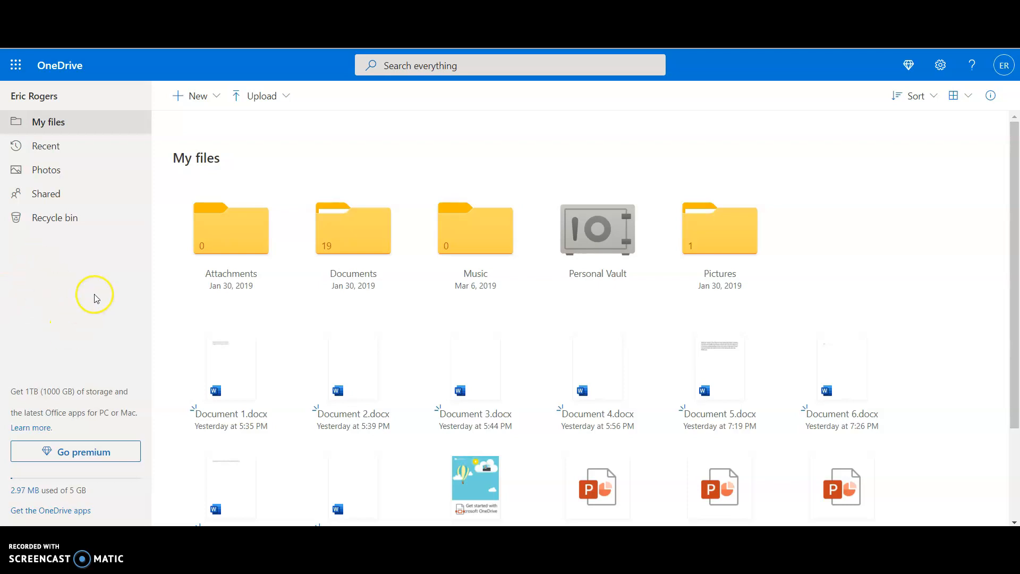
click(64, 512)
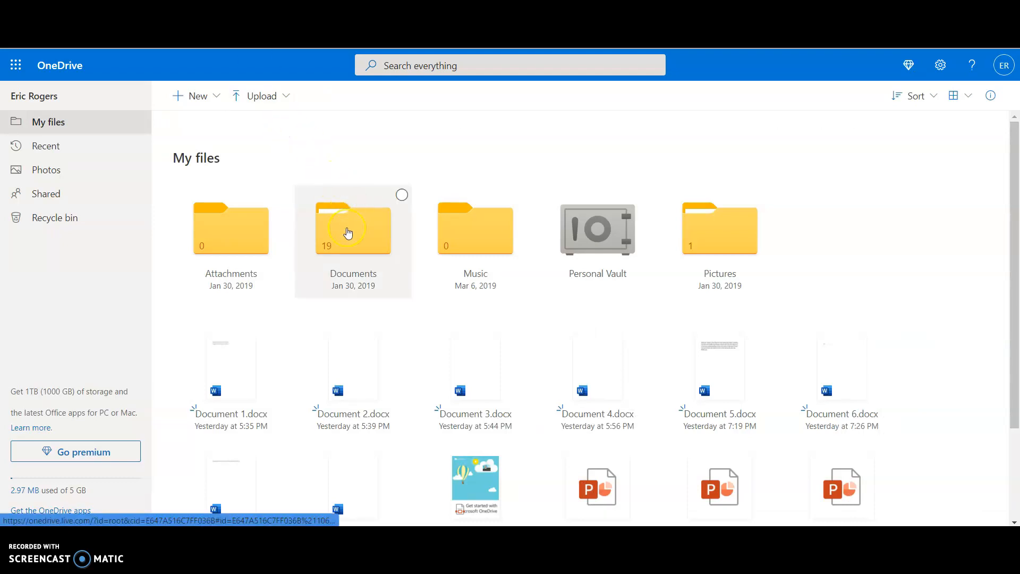
click(348, 233)
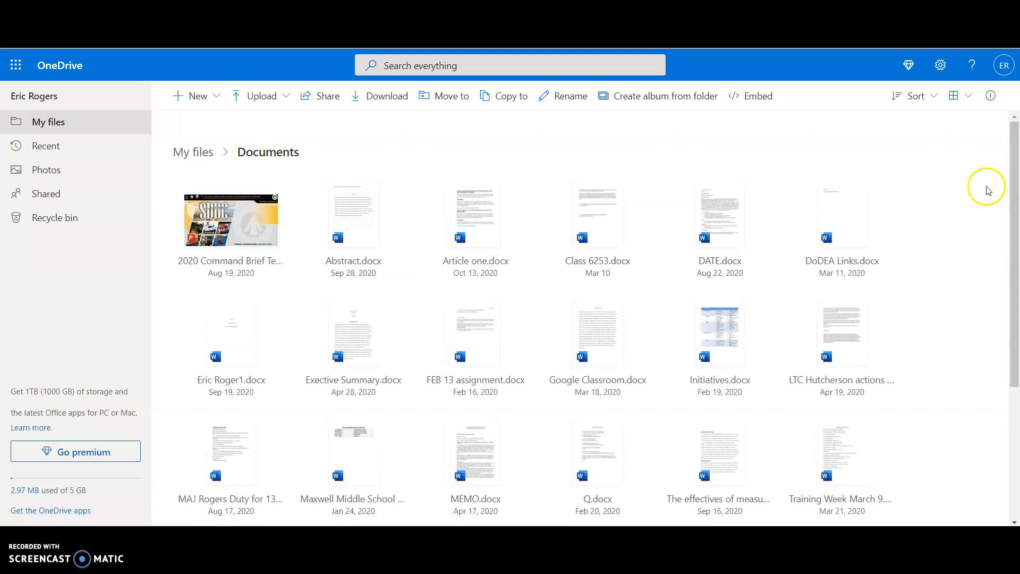
drag(1014, 206, 1015, 169)
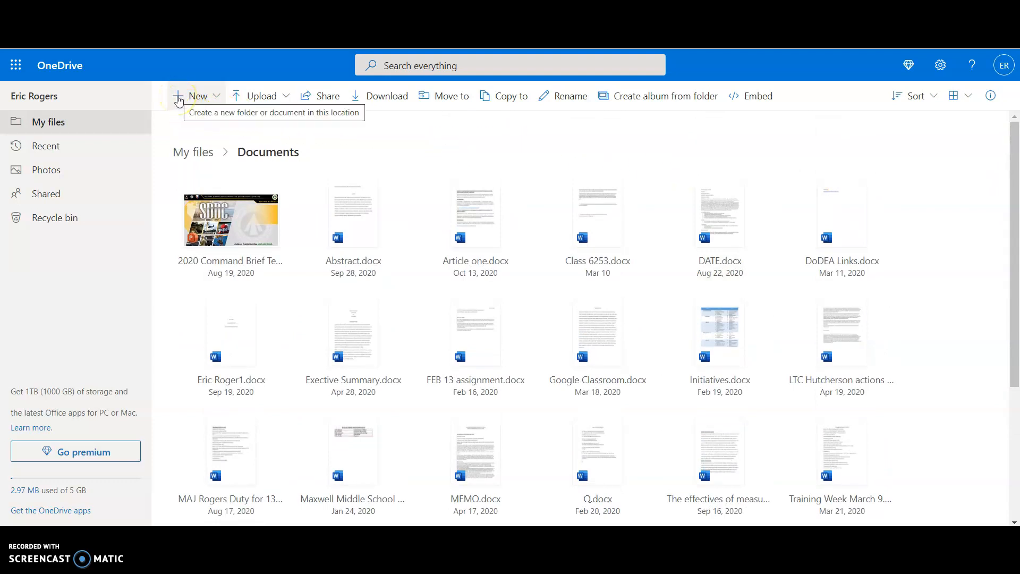
Return to My files and view the item types that can be created there.
key(alt+Left)
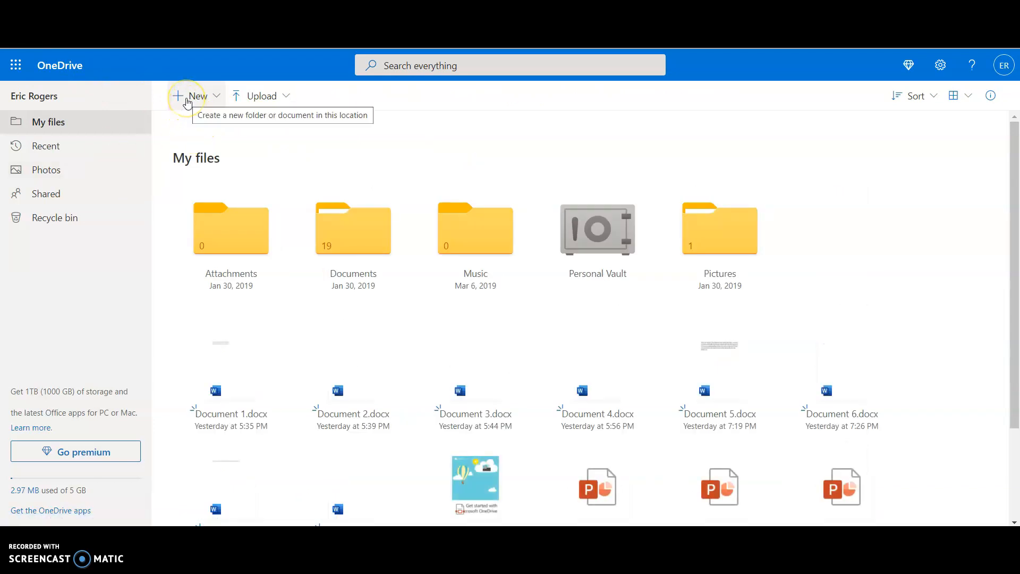
click(187, 101)
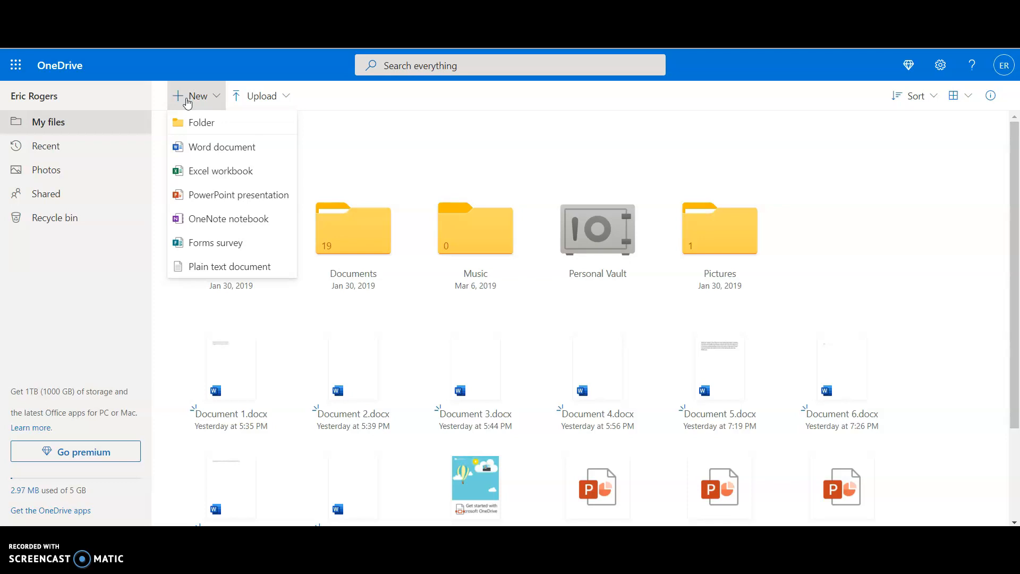
Browse the Recent, Photos and Shared views, including the photo Albums and Places, and return to My files.
click(61, 148)
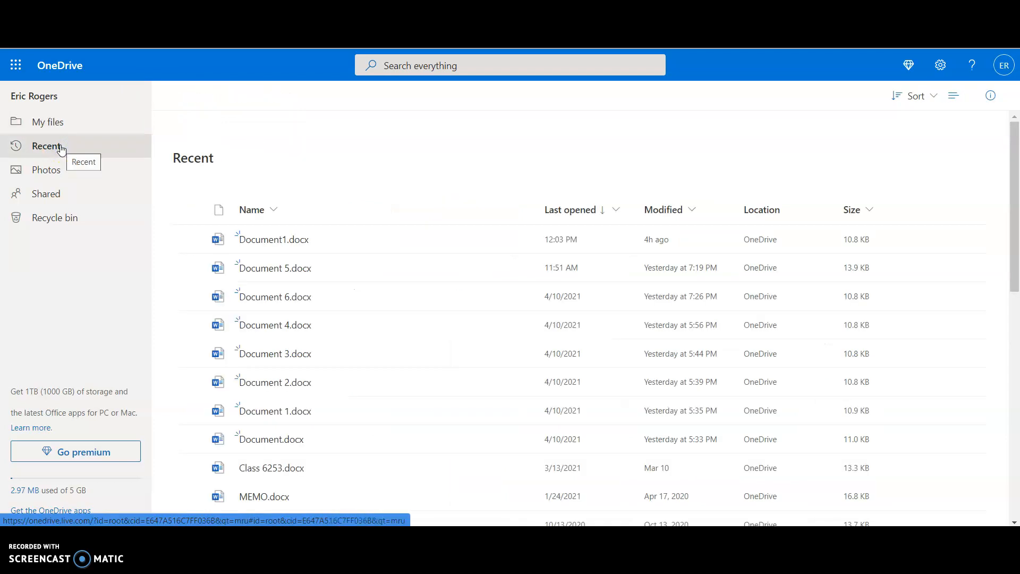
click(63, 168)
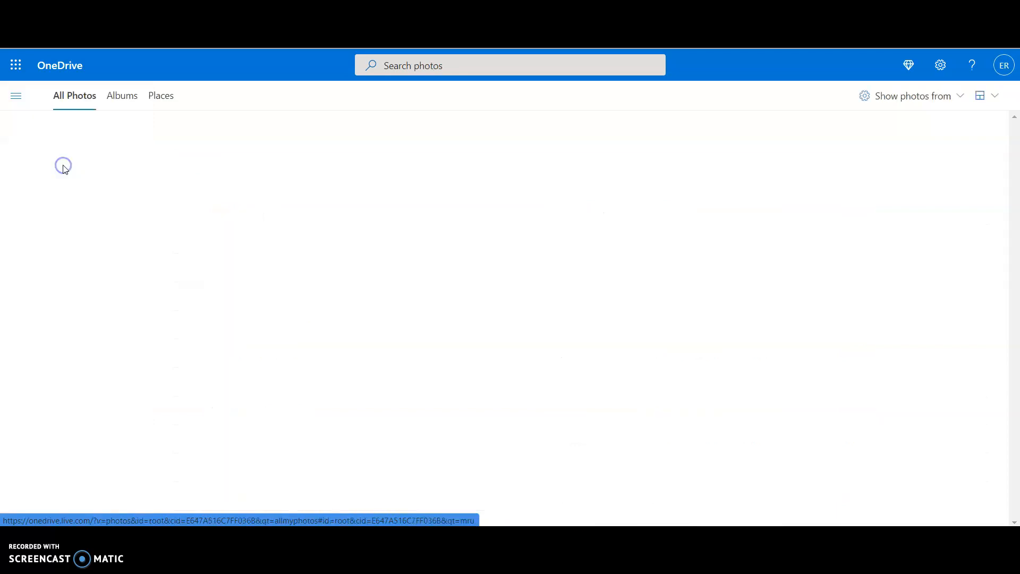
click(114, 98)
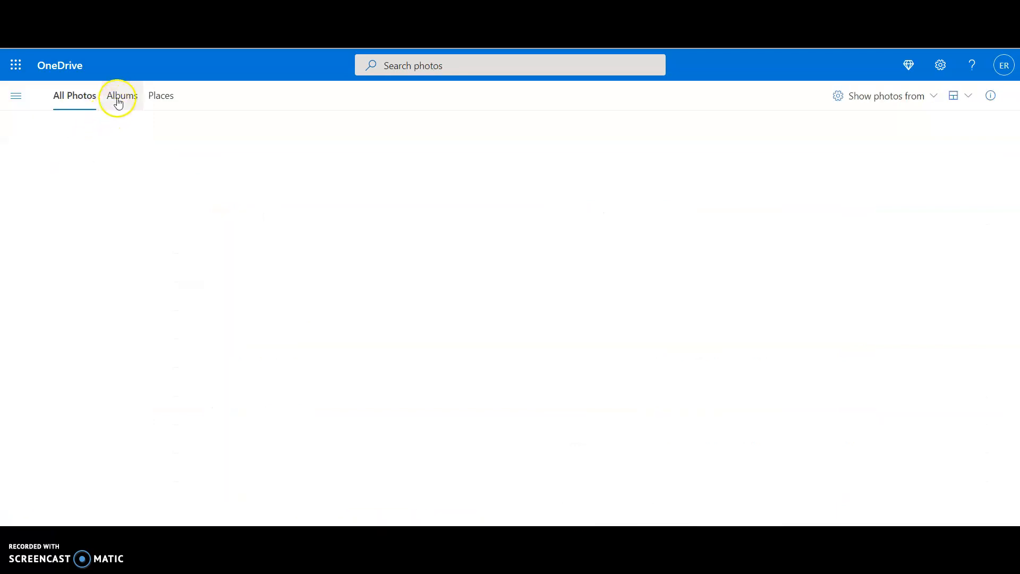
click(150, 100)
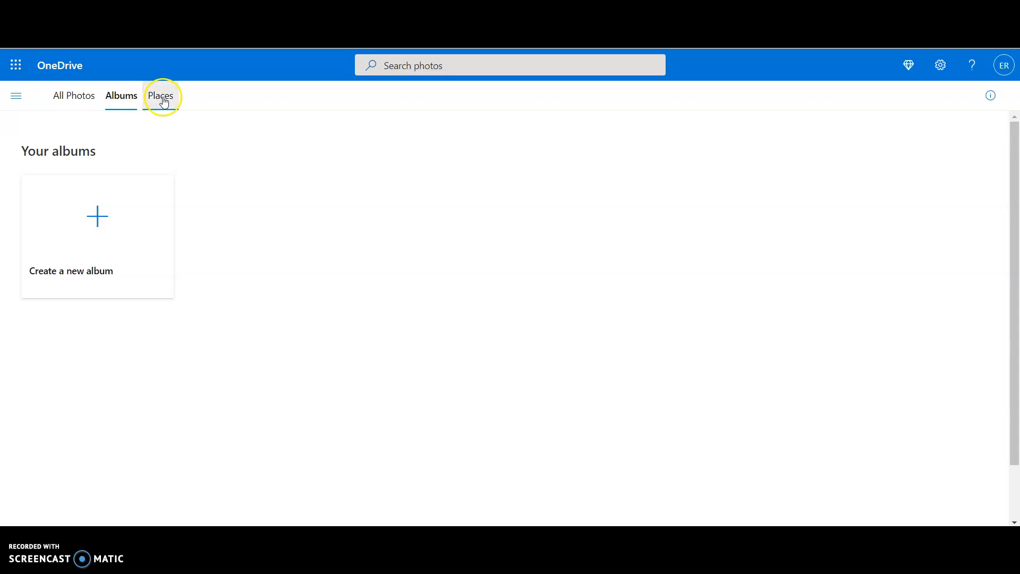
click(16, 96)
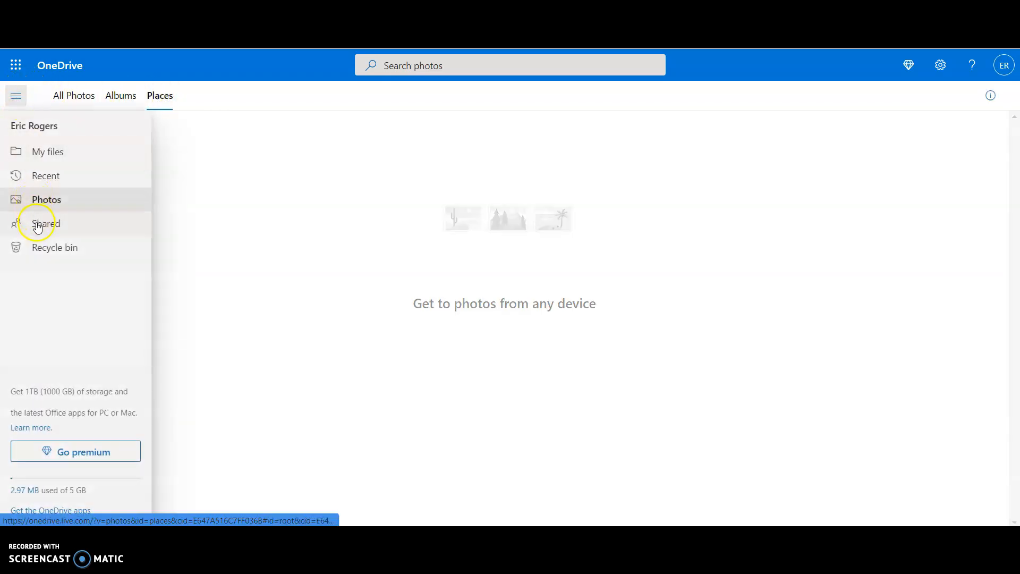
click(36, 223)
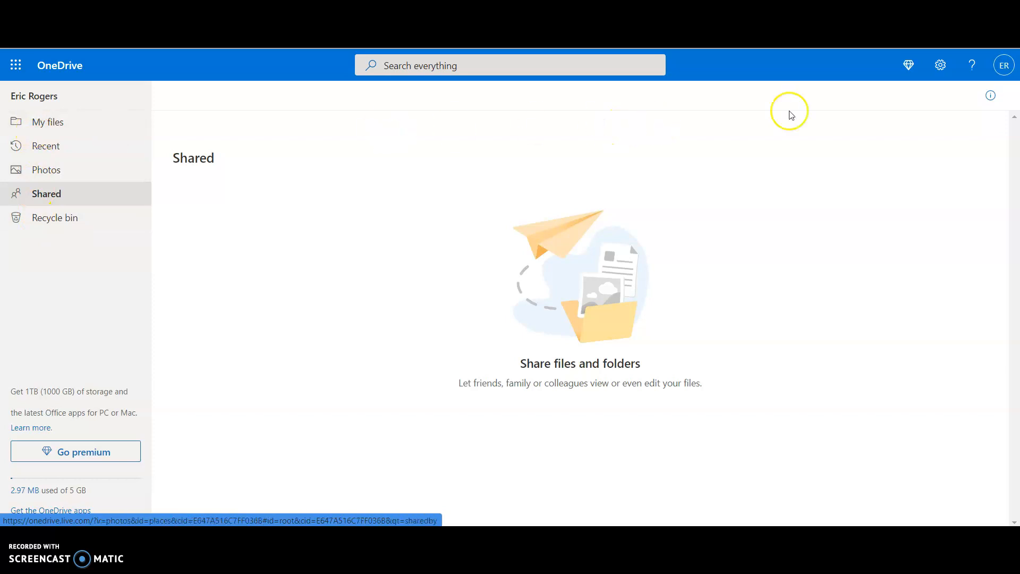
click(57, 123)
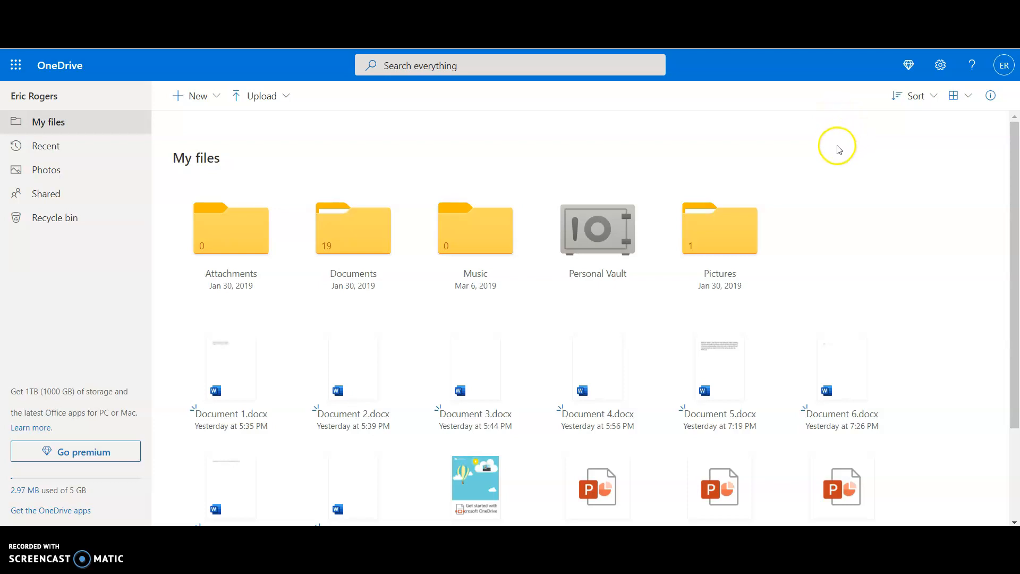
Try the Compact list layout for My files and restore the Tiles layout.
click(551, 64)
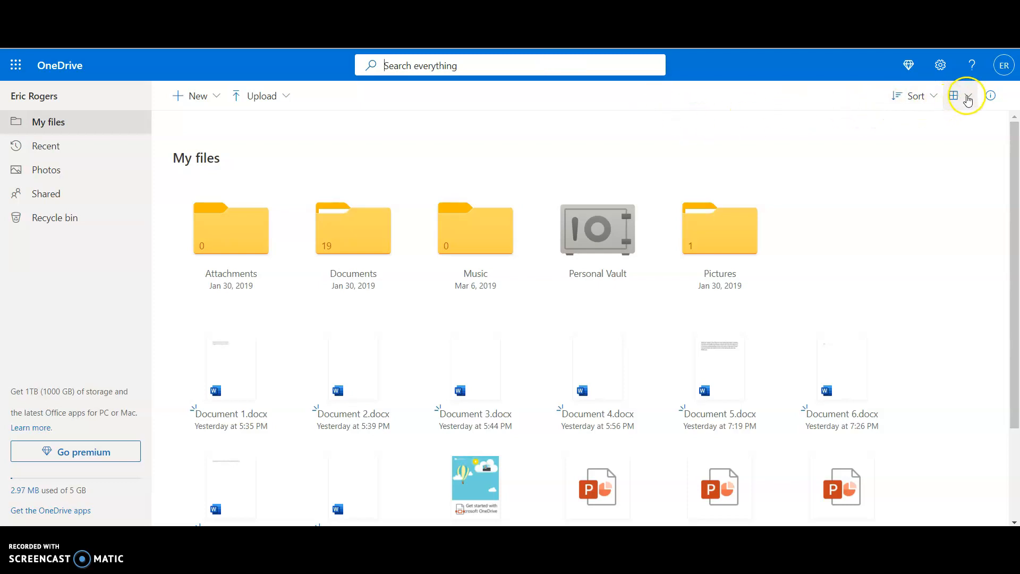
click(968, 99)
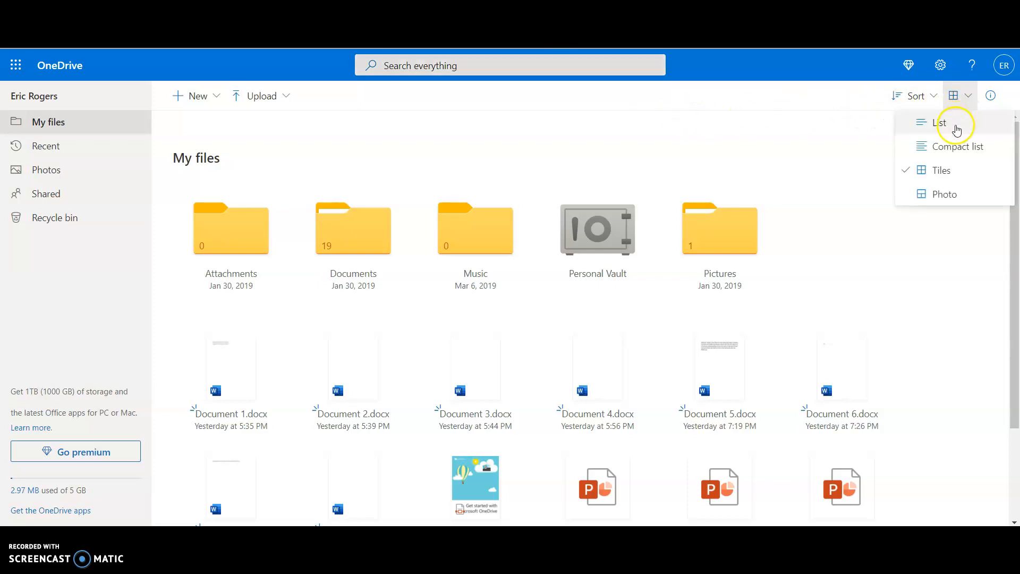
click(956, 148)
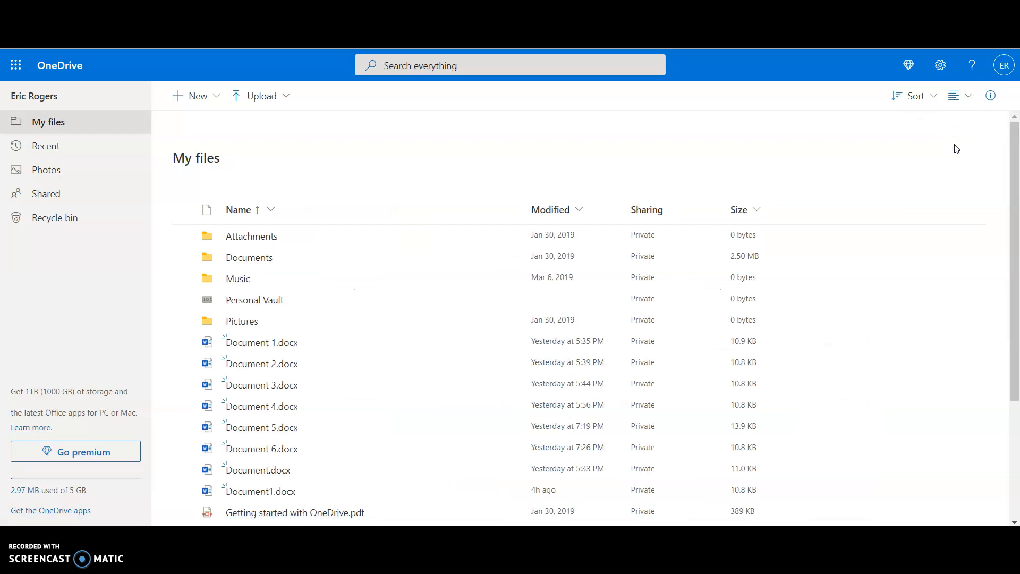
click(956, 97)
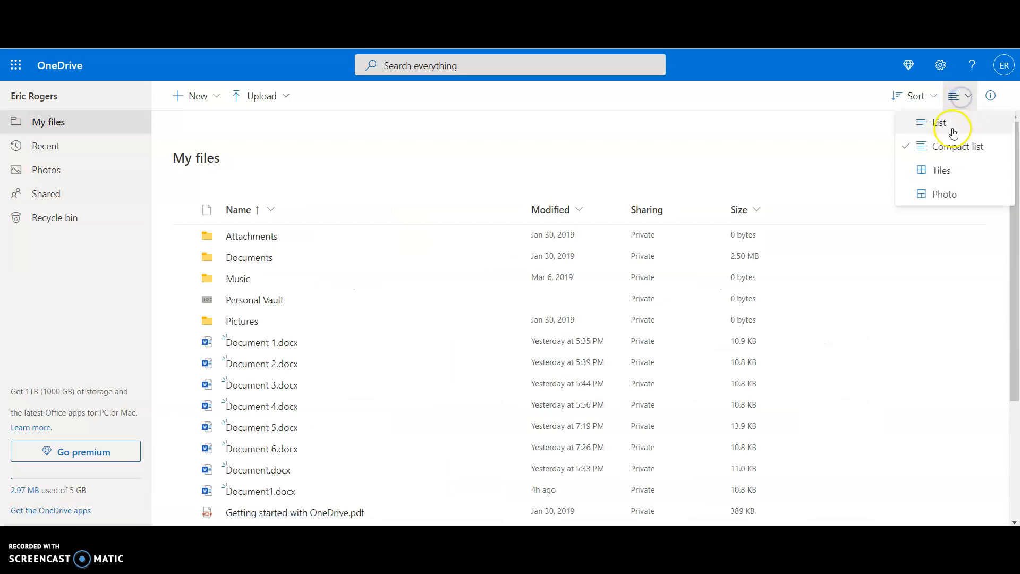
click(942, 171)
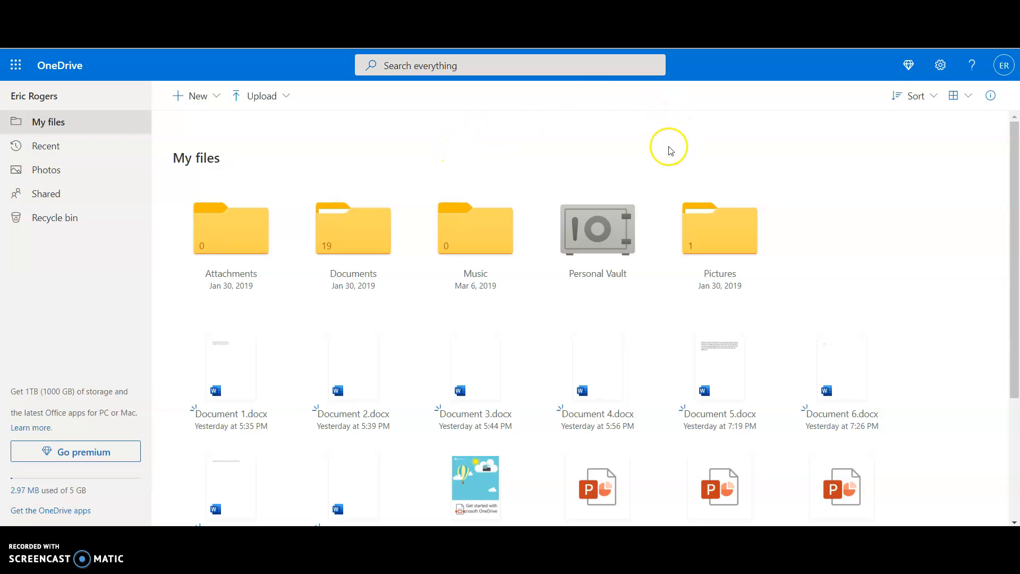
Examine the Personal Vault introduction and the actions available for the Documents folder.
click(620, 239)
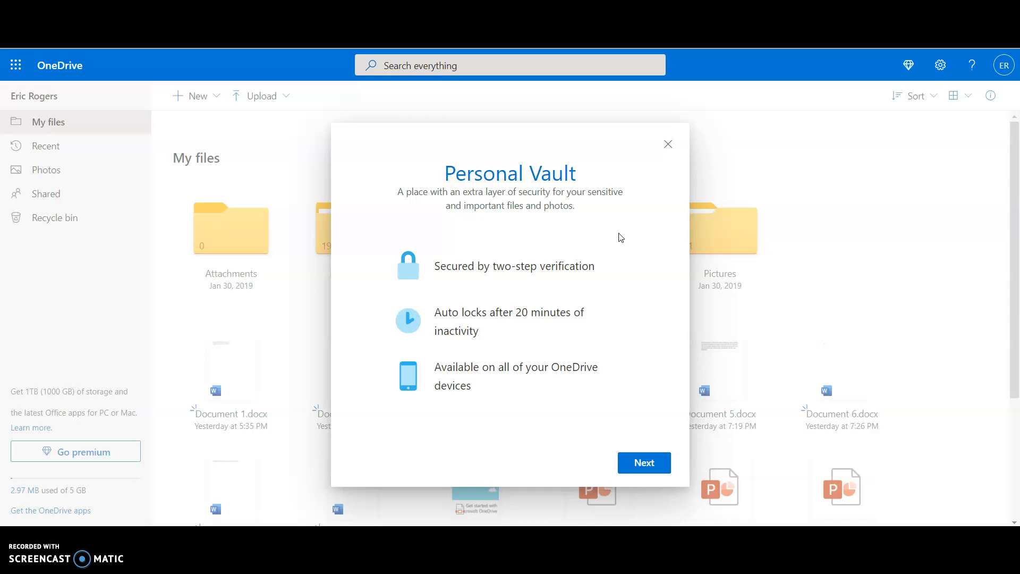
click(668, 144)
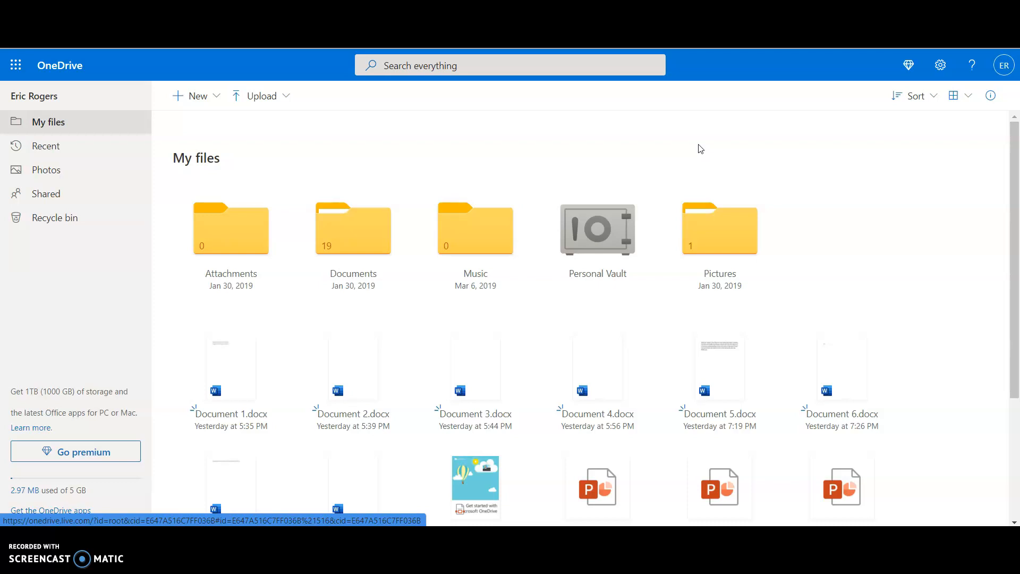
right_click(346, 241)
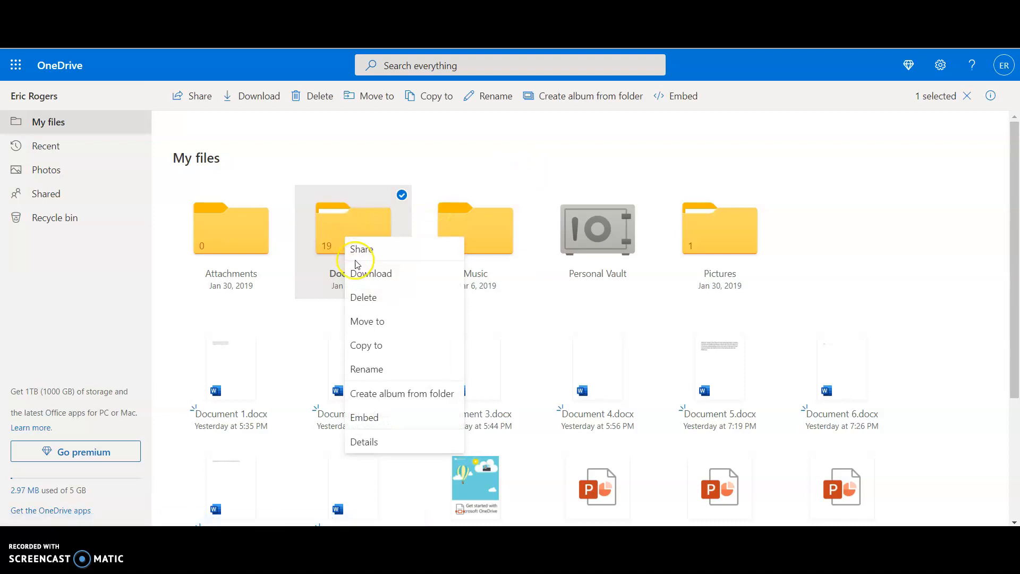
click(360, 298)
Switch to Microsoft Forms from the full list of Microsoft 365 apps.
click(18, 66)
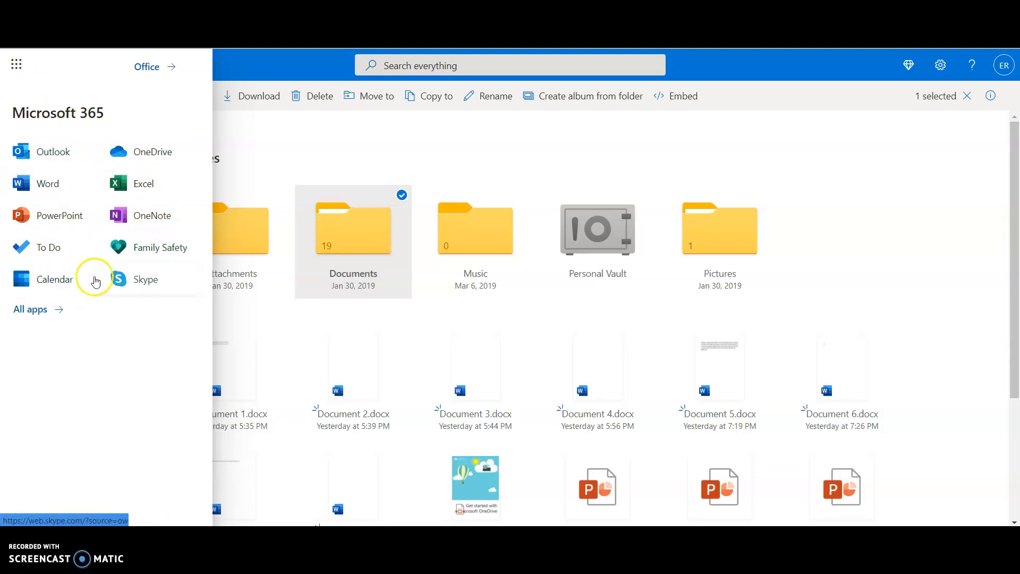
click(37, 308)
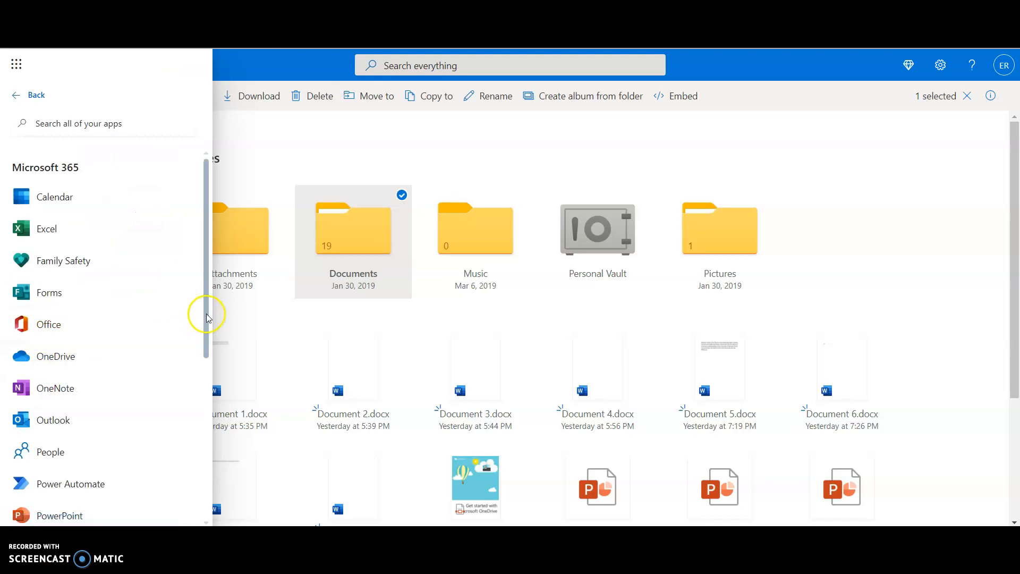
click(57, 296)
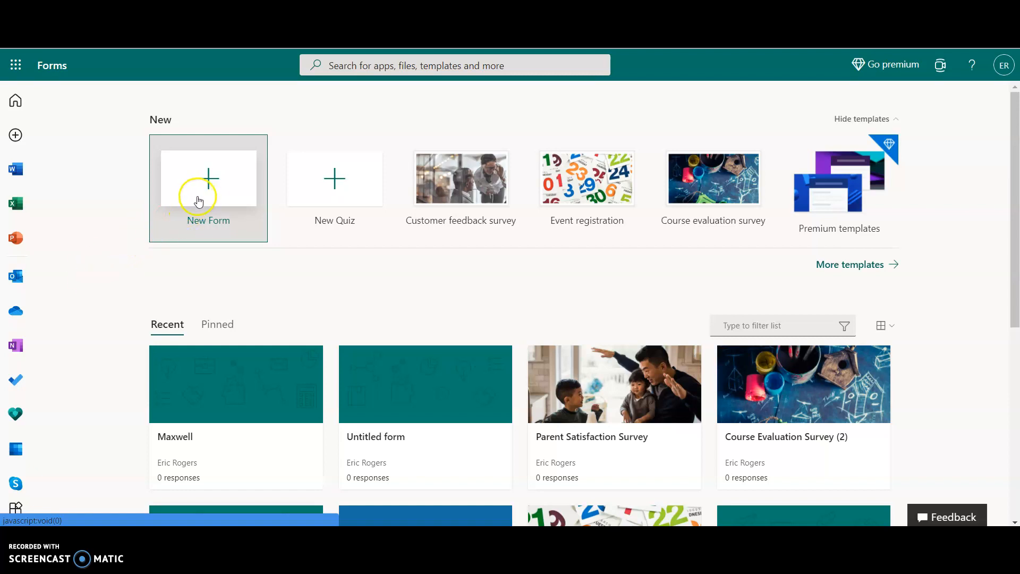
Create a new blank form and title it "Maxwell Middle".
click(210, 179)
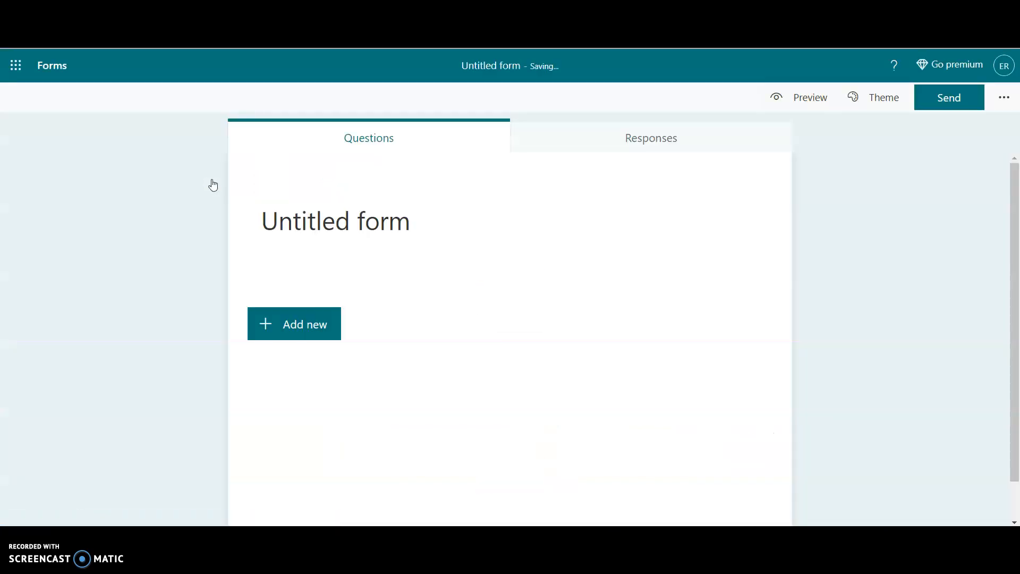
click(350, 228)
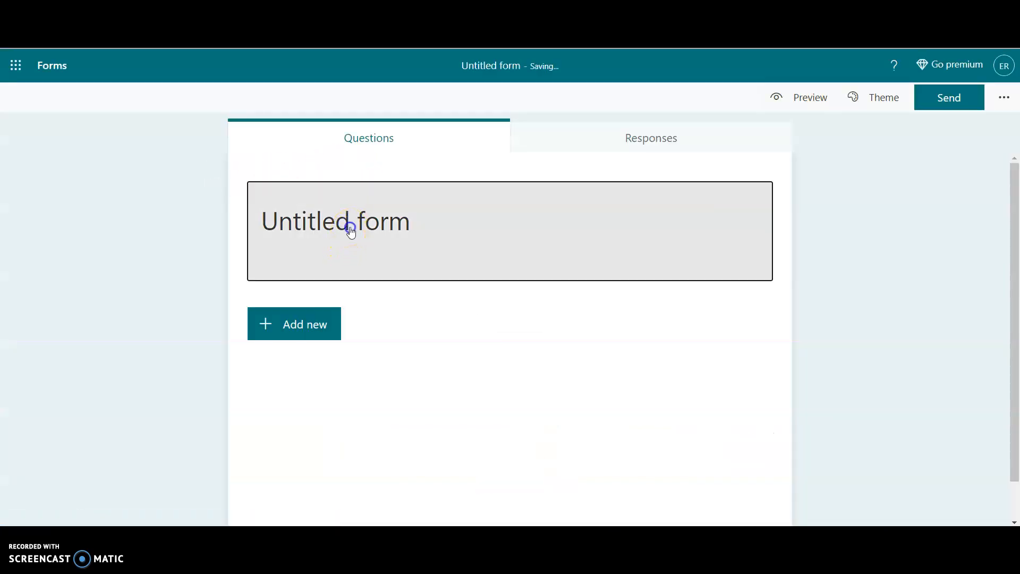
text(Maxw)
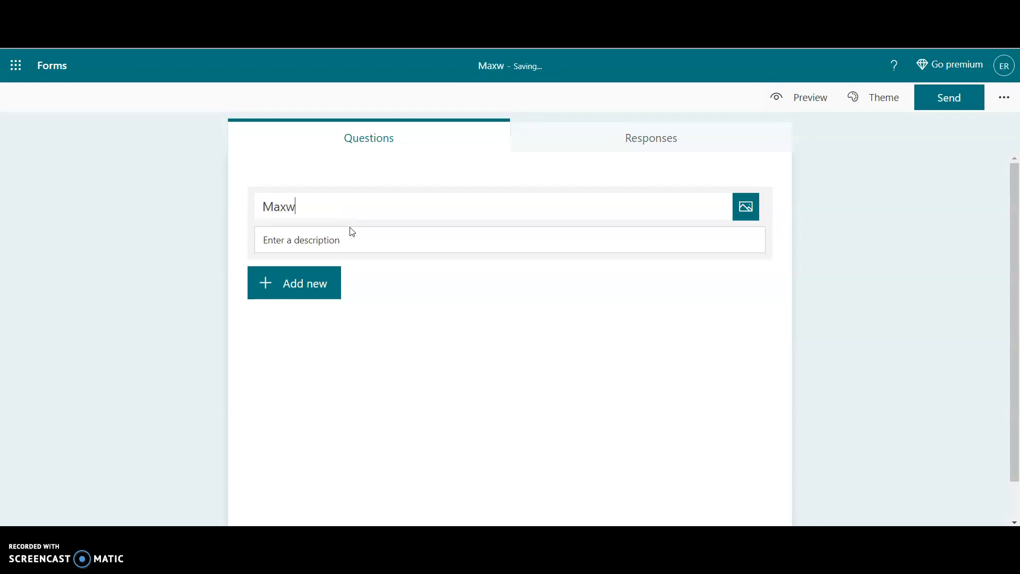
text(ell Missle)
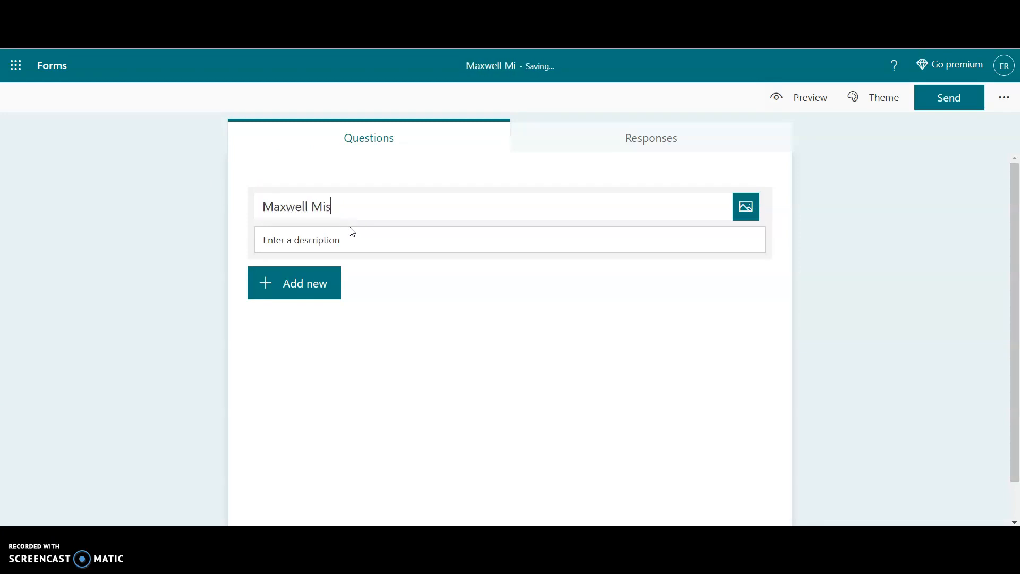
key(BackSpace)
key(BackSpace)
key(BackSpace)
key(BackSpace)
text(ddle)
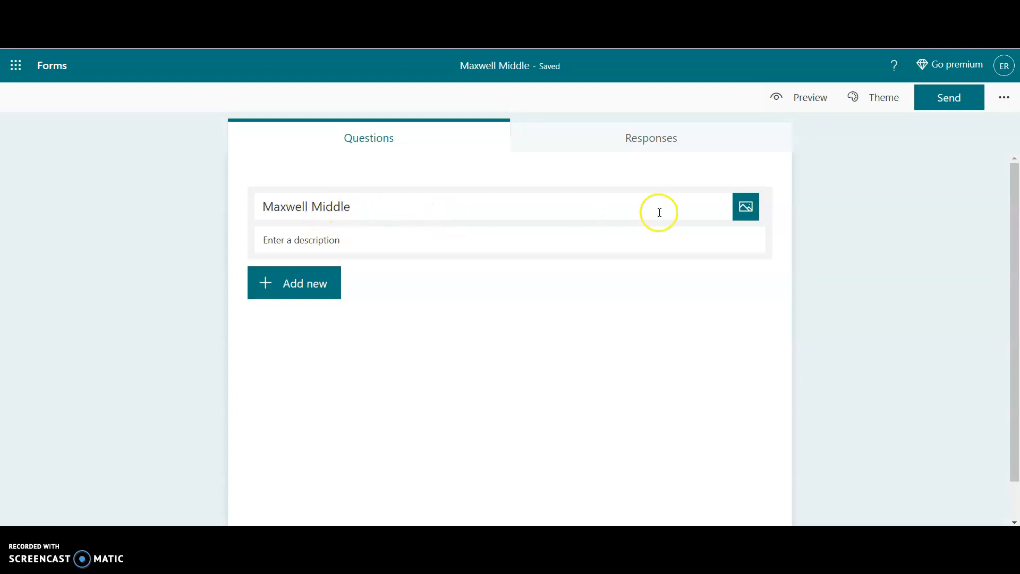
Search Bing for a form header image with "Maxwell middle AFB" and look through the images.
click(746, 218)
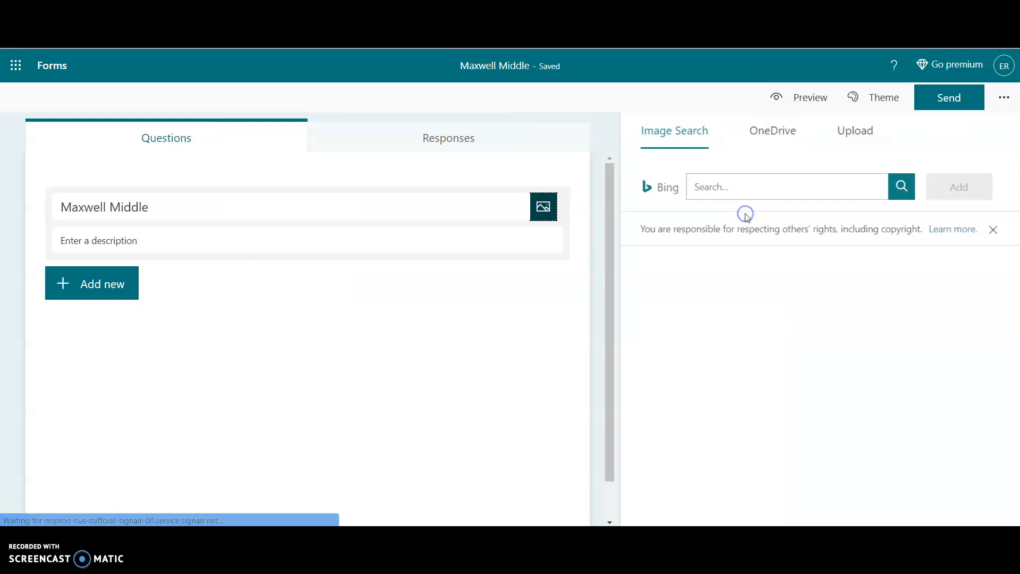
click(742, 187)
text(Maxwell middle AFB)
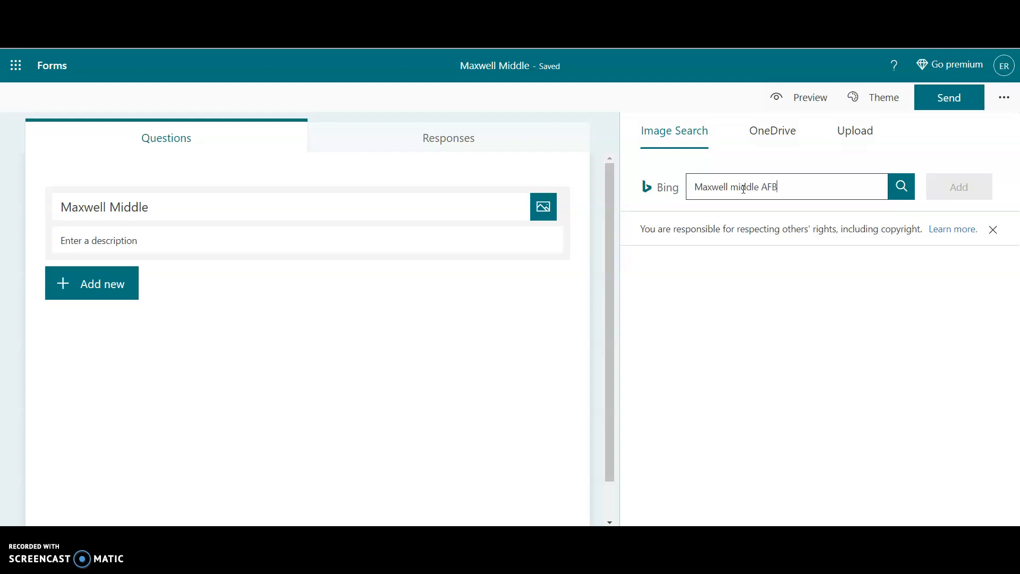
key(Return)
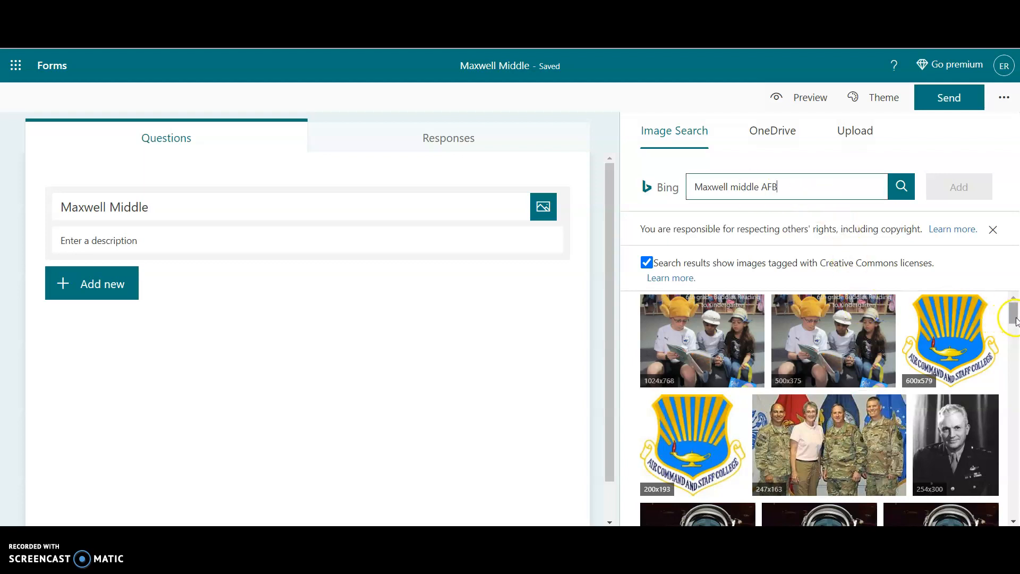
mouse_move(1014, 318)
mouse_down()
mouse_move(1016, 357)
mouse_move(1017, 314)
mouse_up()
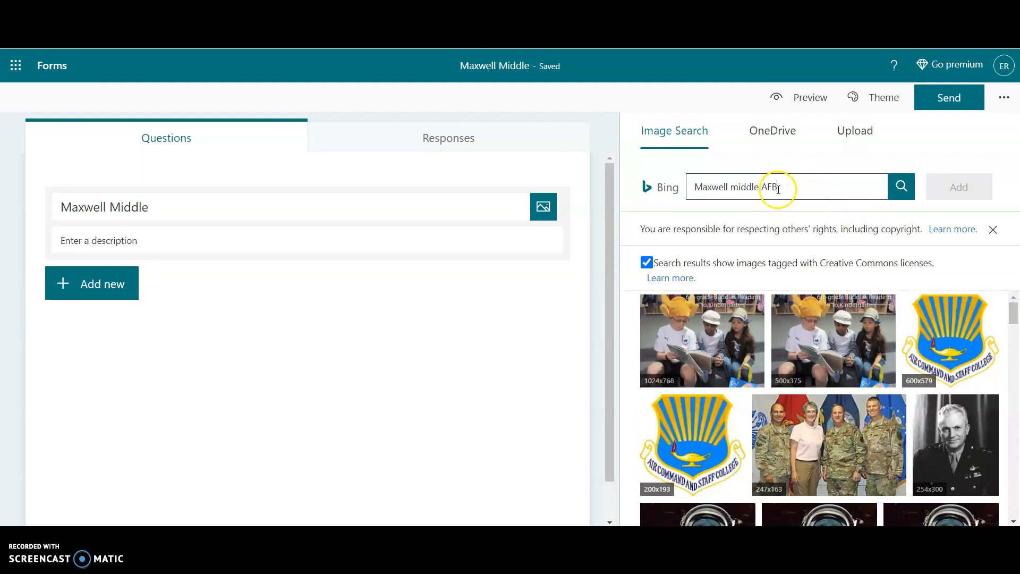
Change the header image search to "Maxwell middle school" and look through the images.
key(BackSpace)
key(BackSpace)
key(BackSpace)
key(Return)
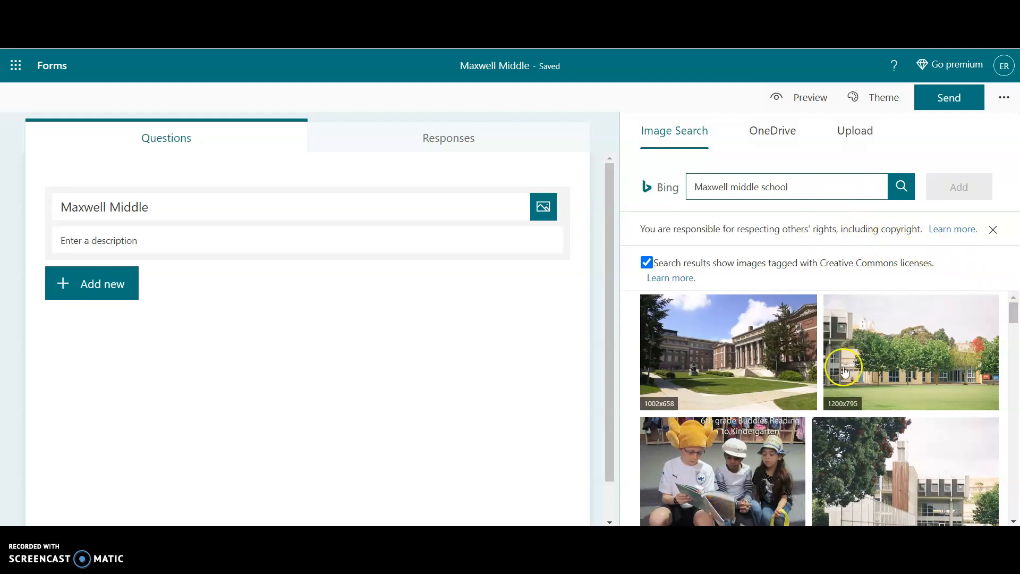
drag(1014, 306, 1015, 368)
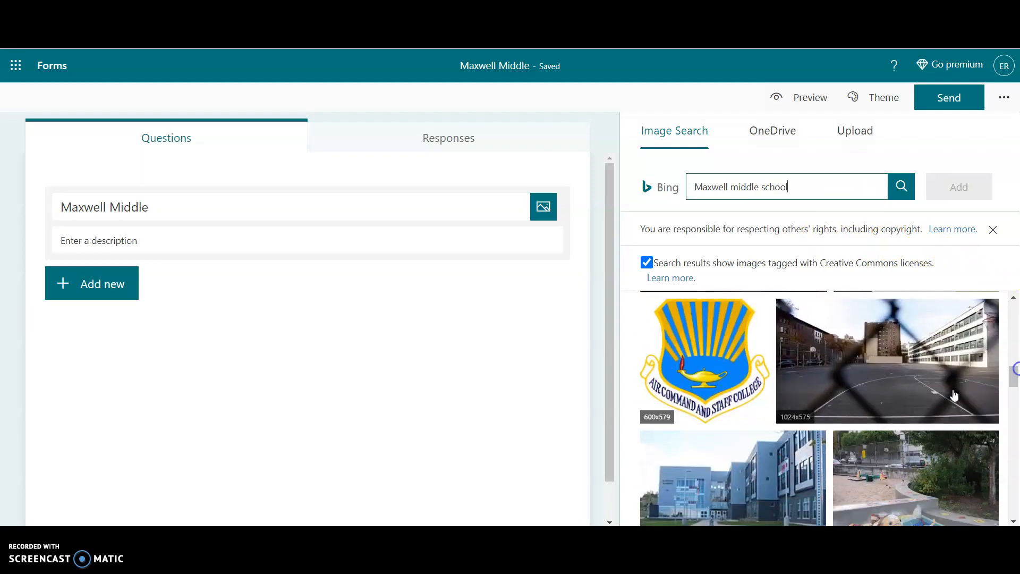
Insert the Air Command and Staff College emblem from the image results as the form's header image.
click(736, 371)
click(952, 188)
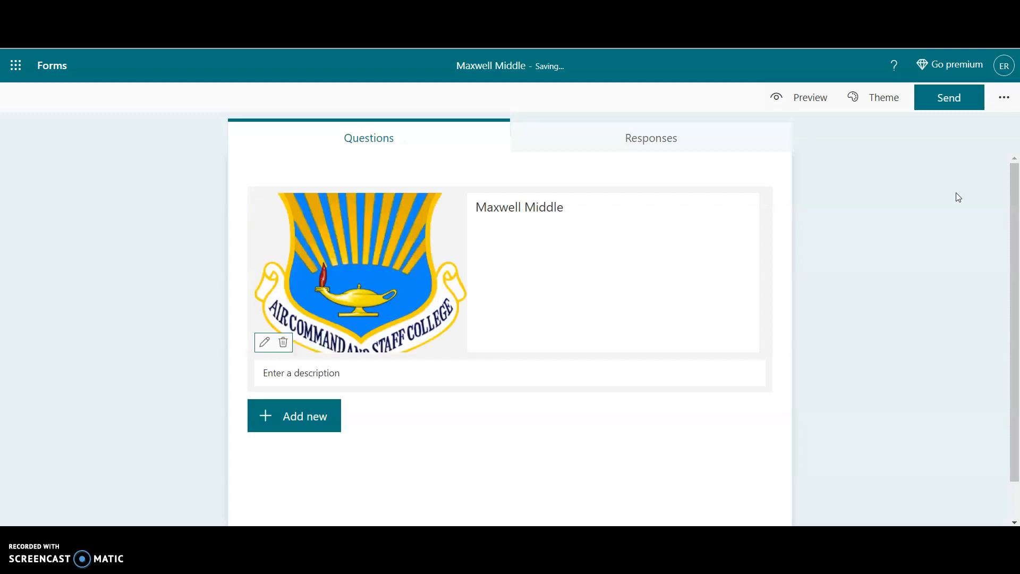
click(1014, 201)
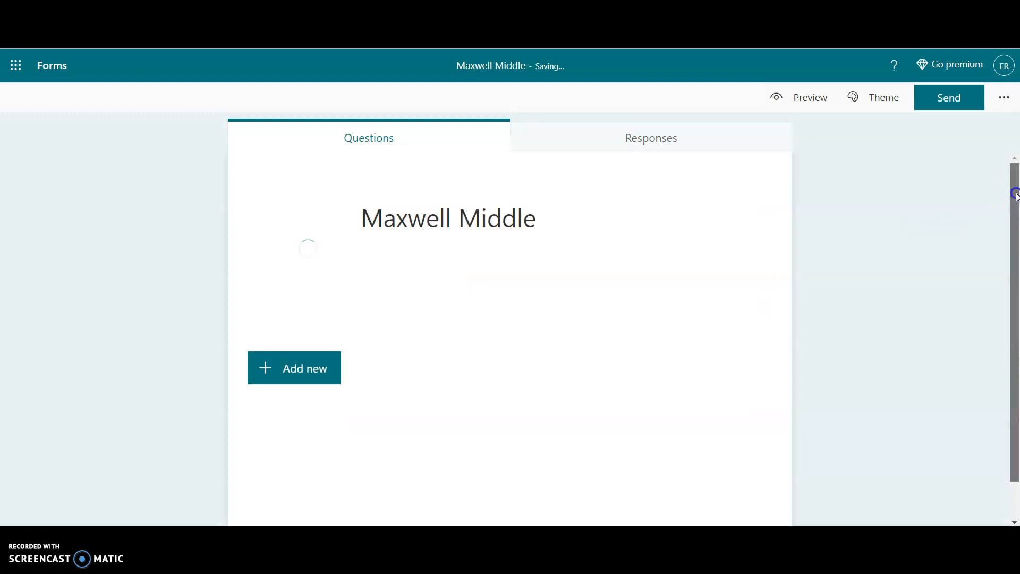
drag(1015, 204, 1015, 183)
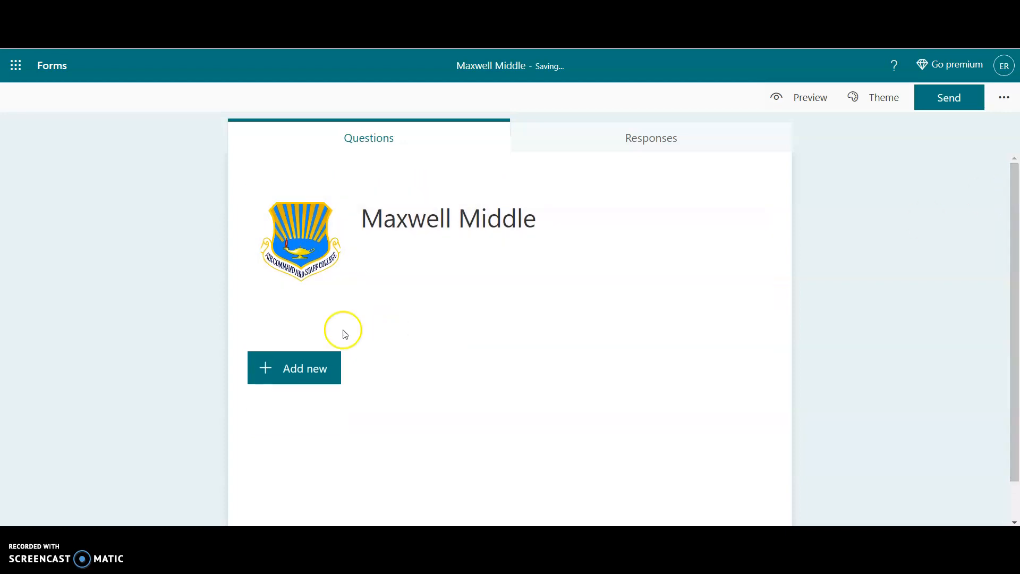
Add a choice question titled "Survey" with the default Option 1 and Option 2 answers.
click(315, 370)
click(314, 370)
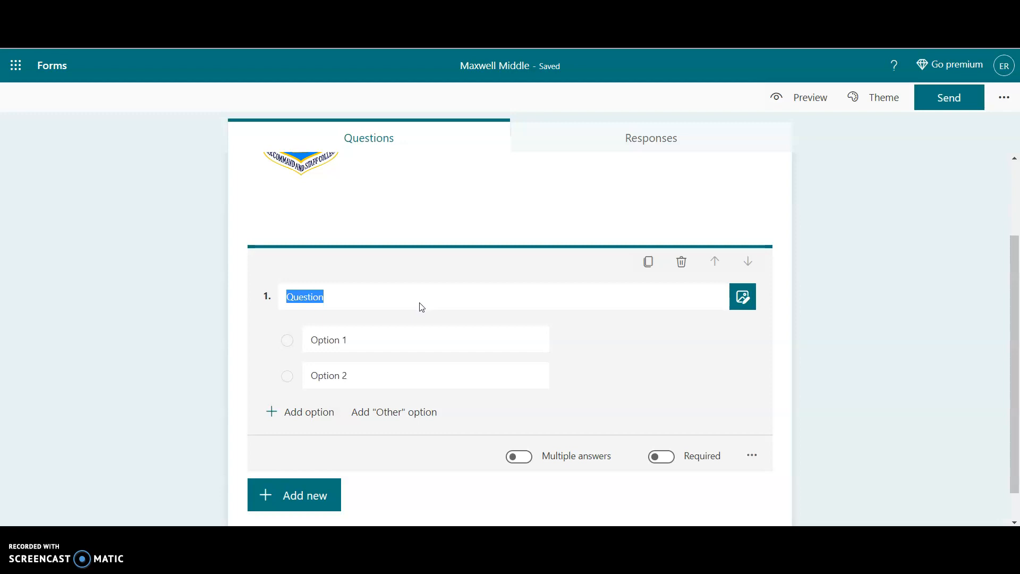
text(Survey)
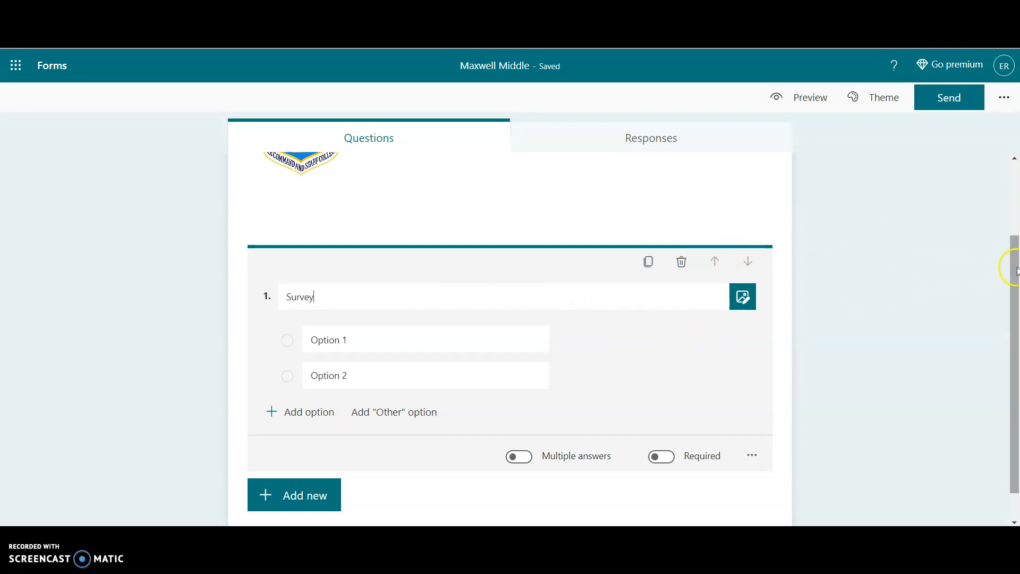
click(1014, 287)
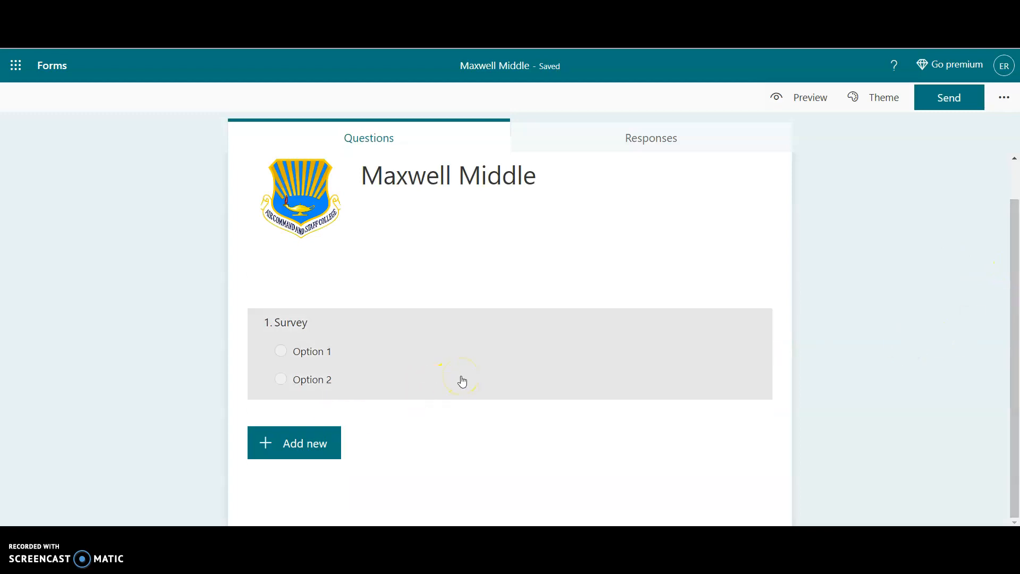
click(437, 401)
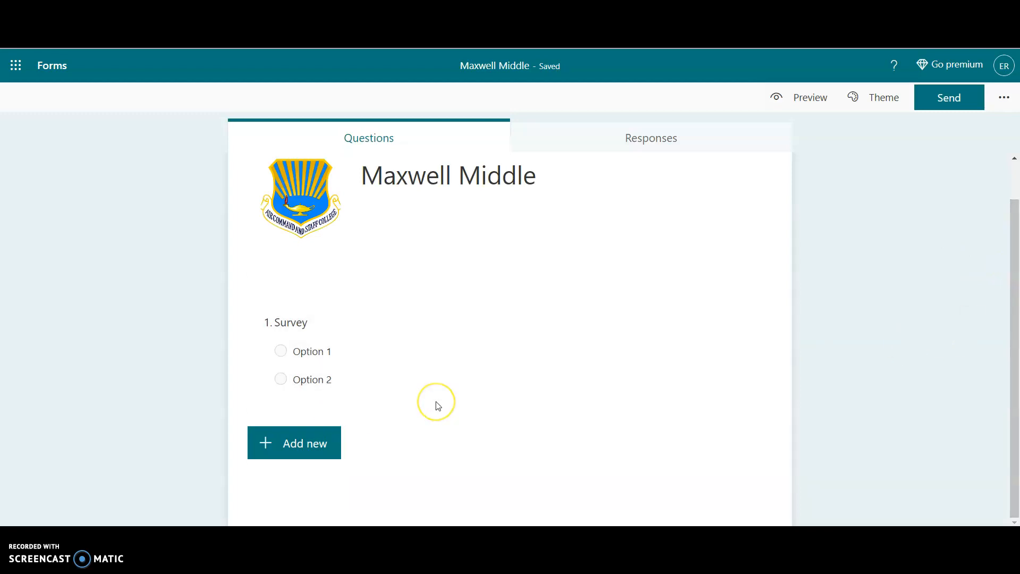
Add a short text question reading "Where is Maxwell Middle School?".
click(307, 441)
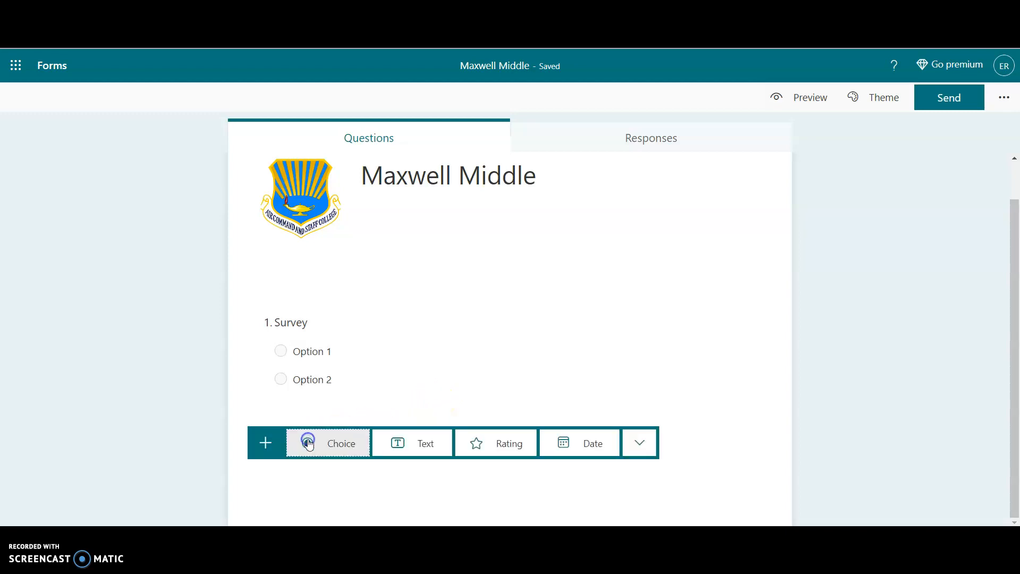
click(396, 440)
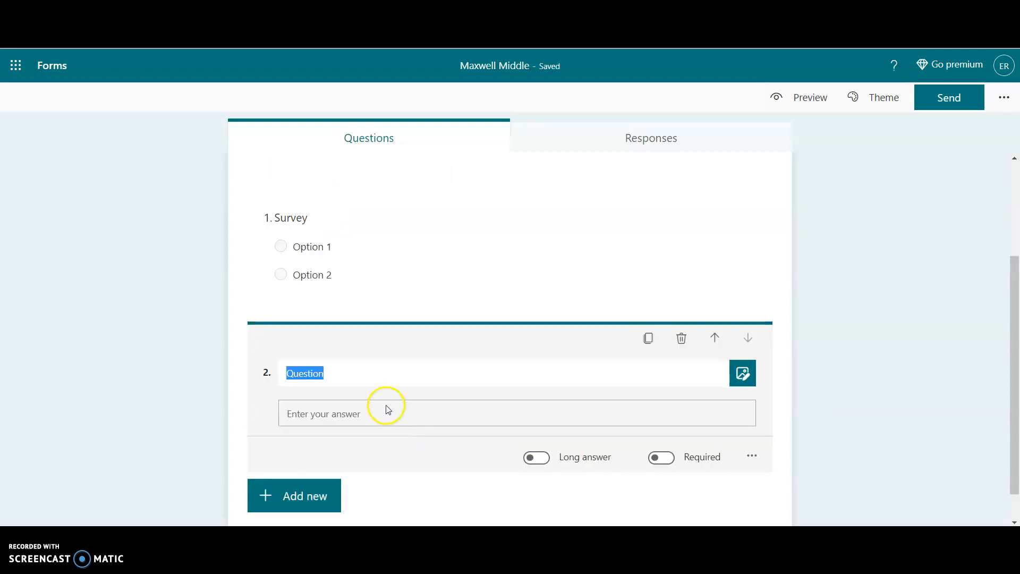
text(Where is Ma)
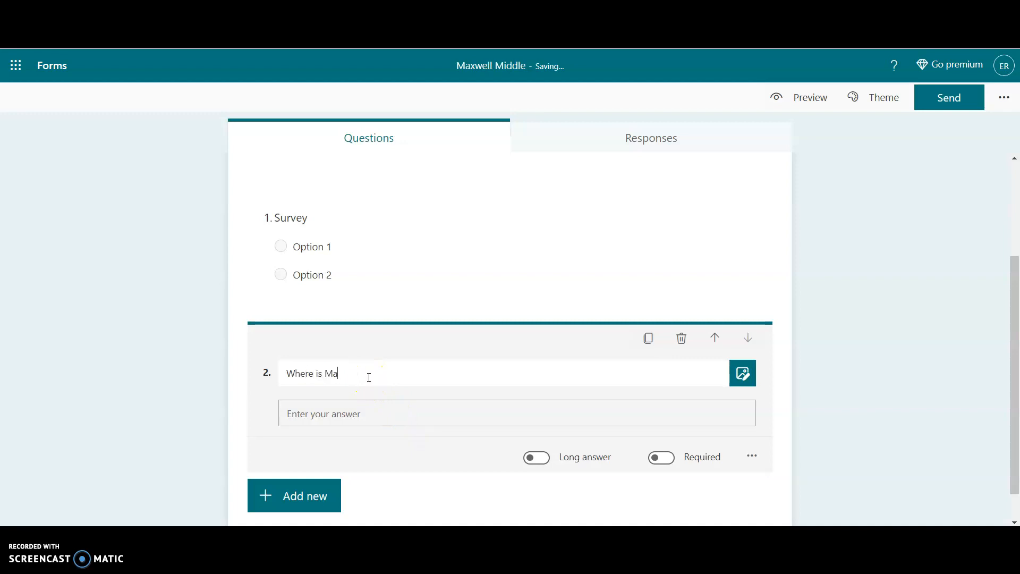
text(xwell Middle School?)
Add a five-star rating question reading "How do you like our school?".
click(319, 494)
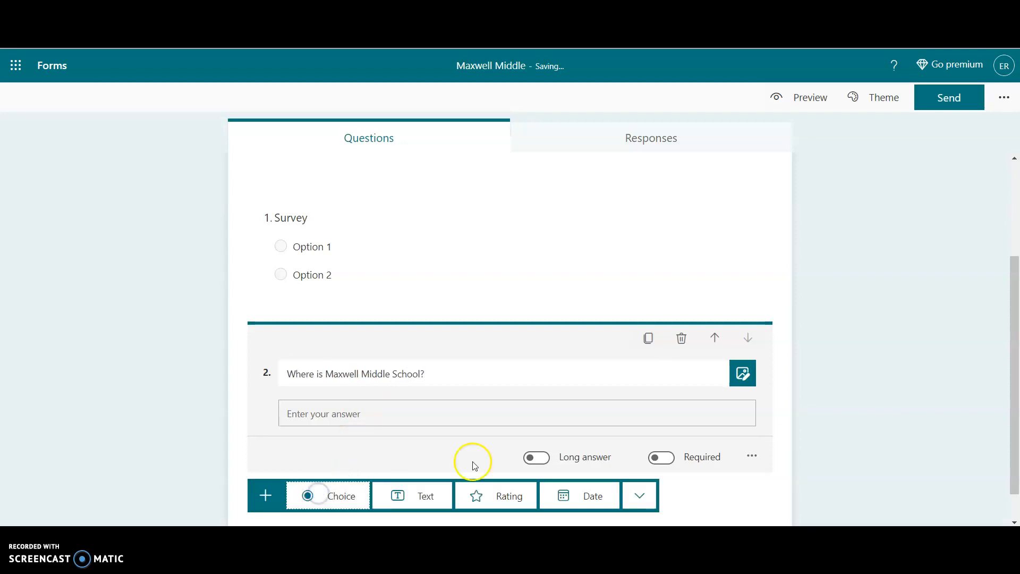
click(503, 497)
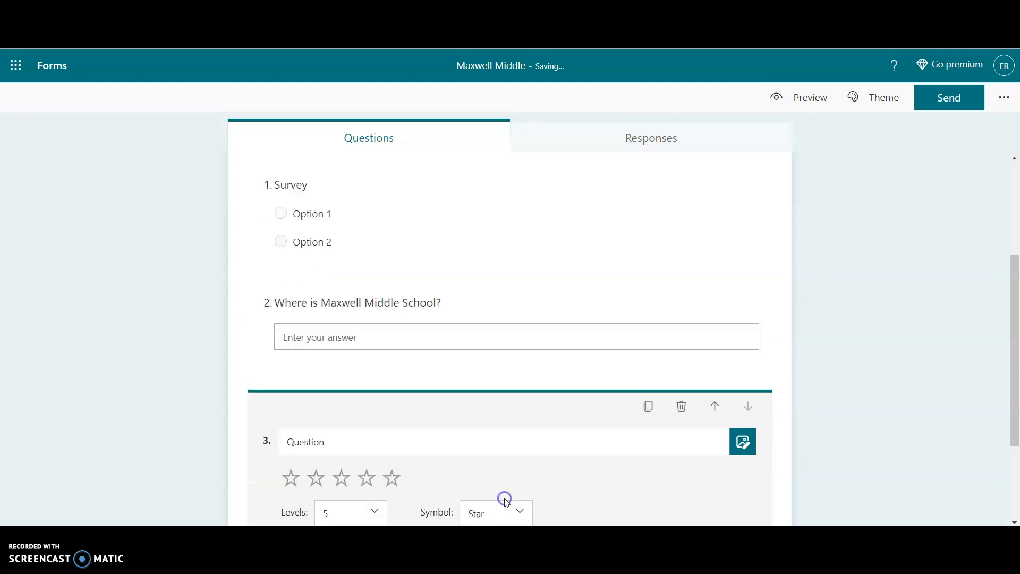
click(397, 435)
text(ow)
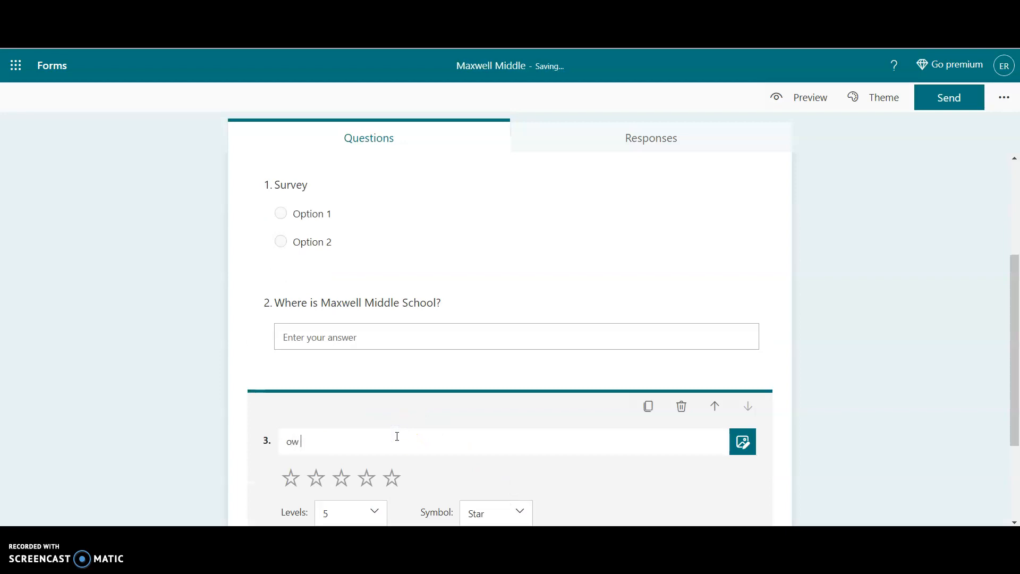
text( do ou like)
key(ctrl+BackSpace)
key(ctrl+BackSpace)
key(ctrl+BackSpace)
key(ctrl+BackSpace)
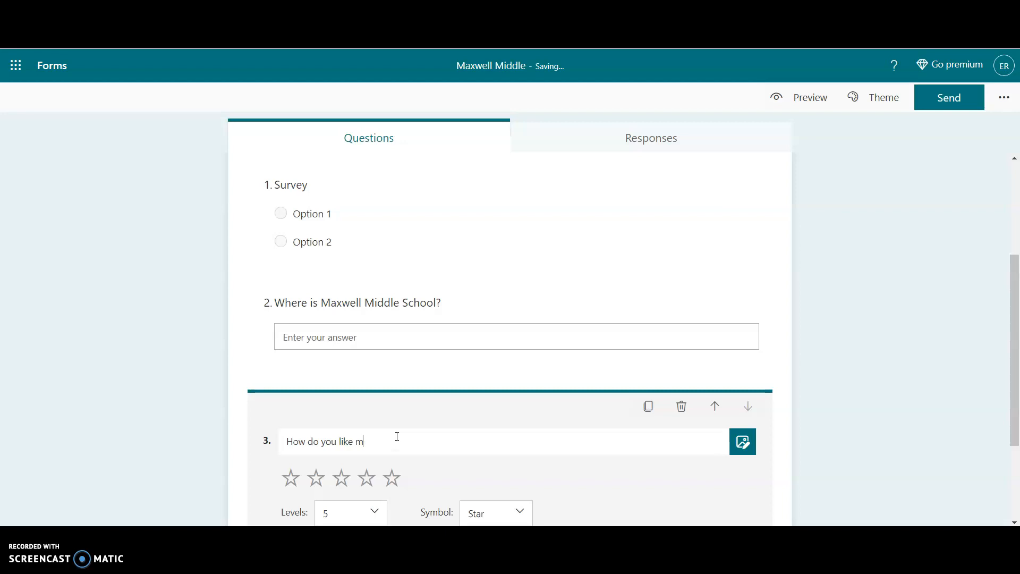
text(ch)
drag(1011, 312, 1003, 387)
Reopen the rating question and look through its level and symbol options, leaving them at 5 and Star.
click(398, 402)
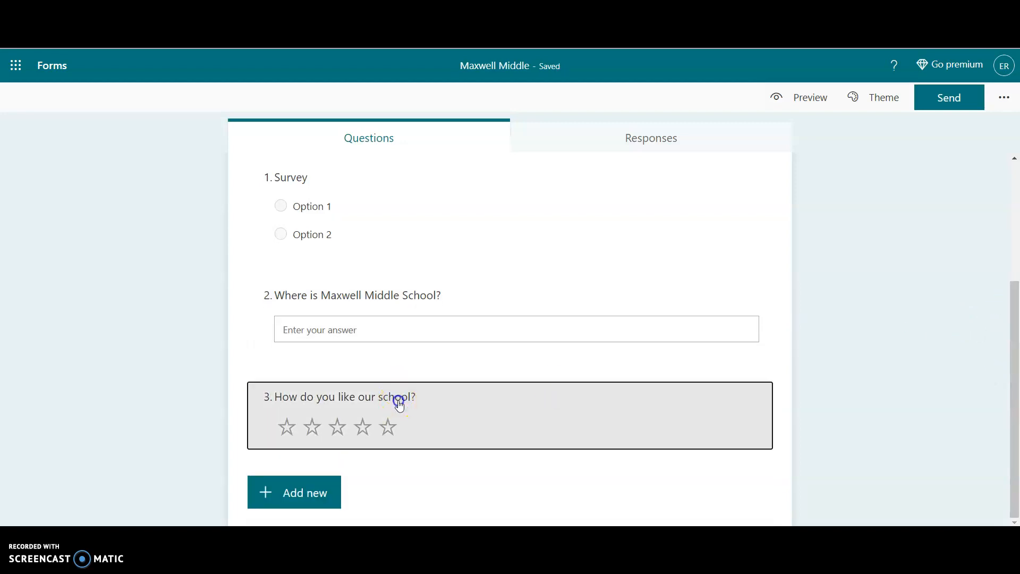
click(377, 426)
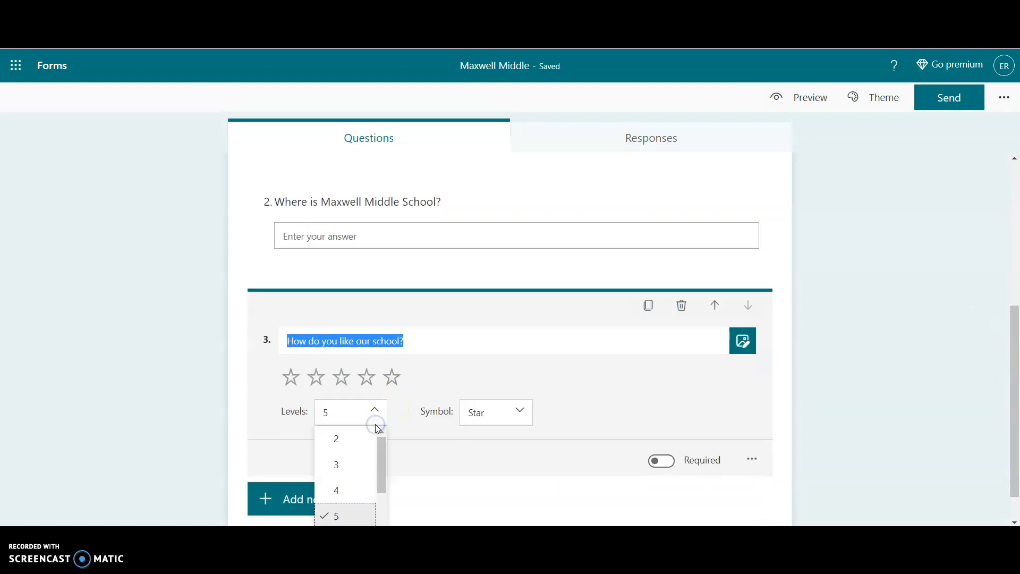
mouse_move(384, 448)
mouse_down()
mouse_move(386, 505)
mouse_move(387, 451)
mouse_move(385, 464)
mouse_up()
click(363, 482)
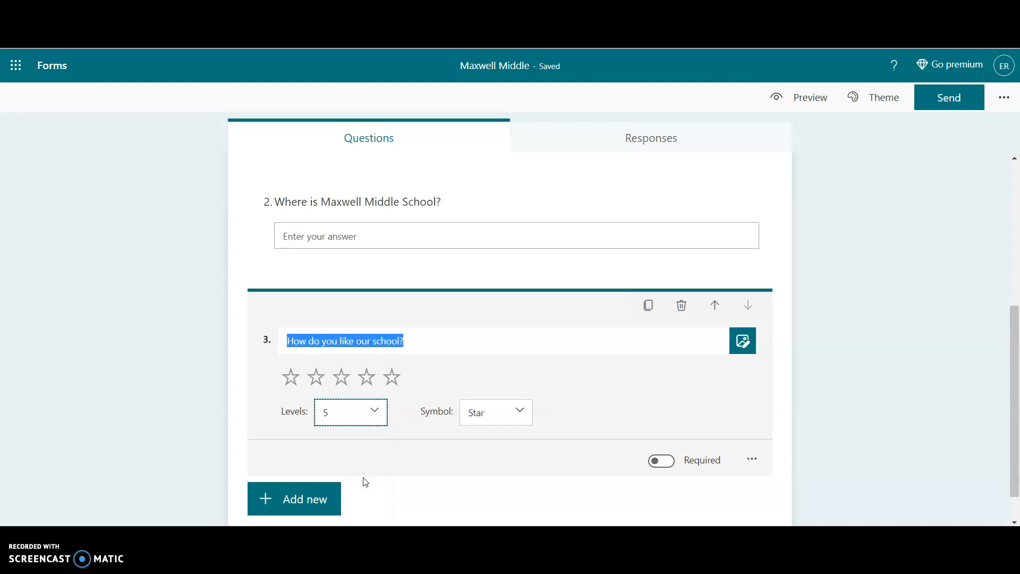
click(520, 414)
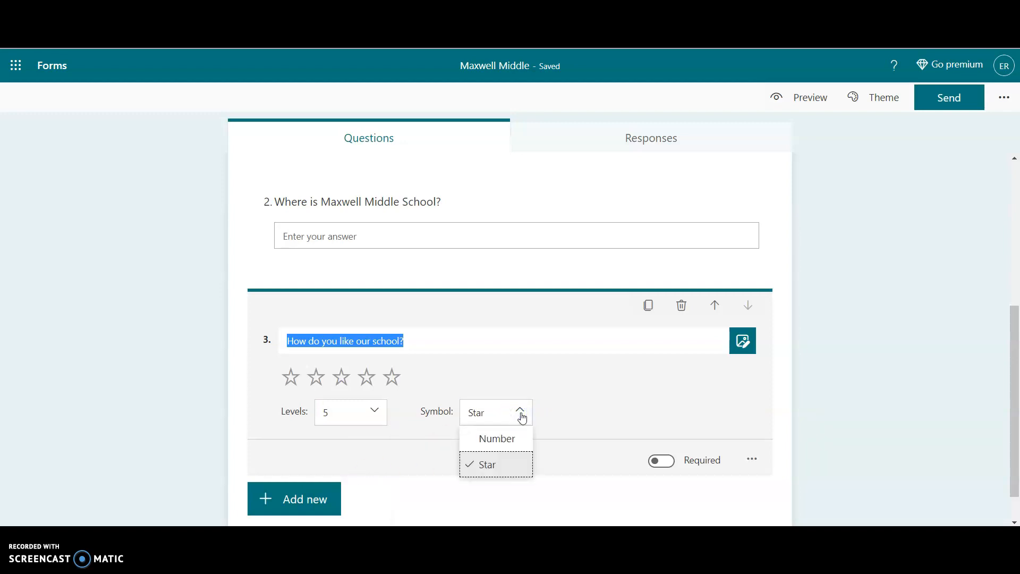
click(557, 379)
Add a date question below the rating question, keeping the default question text.
click(299, 500)
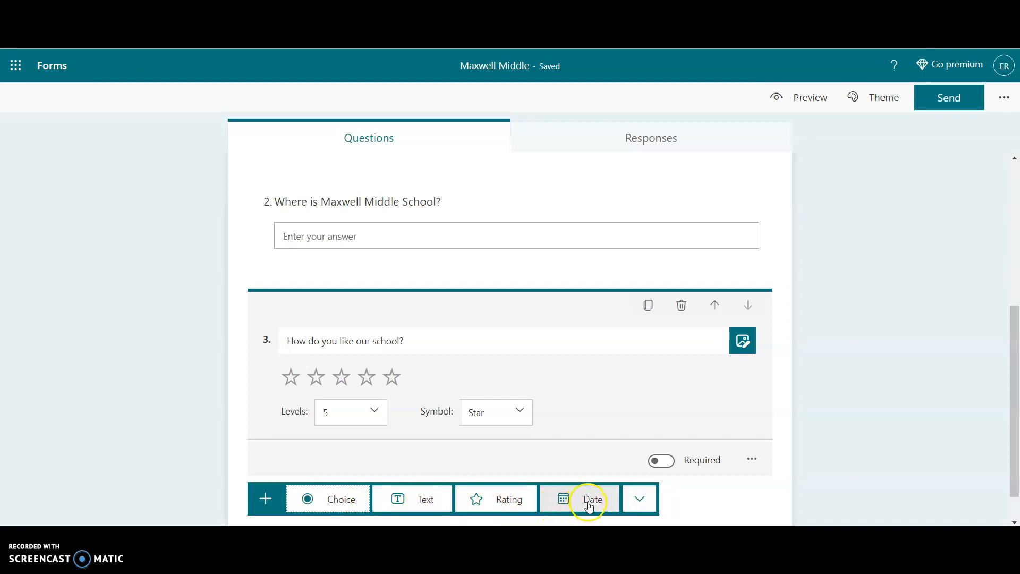
click(1011, 365)
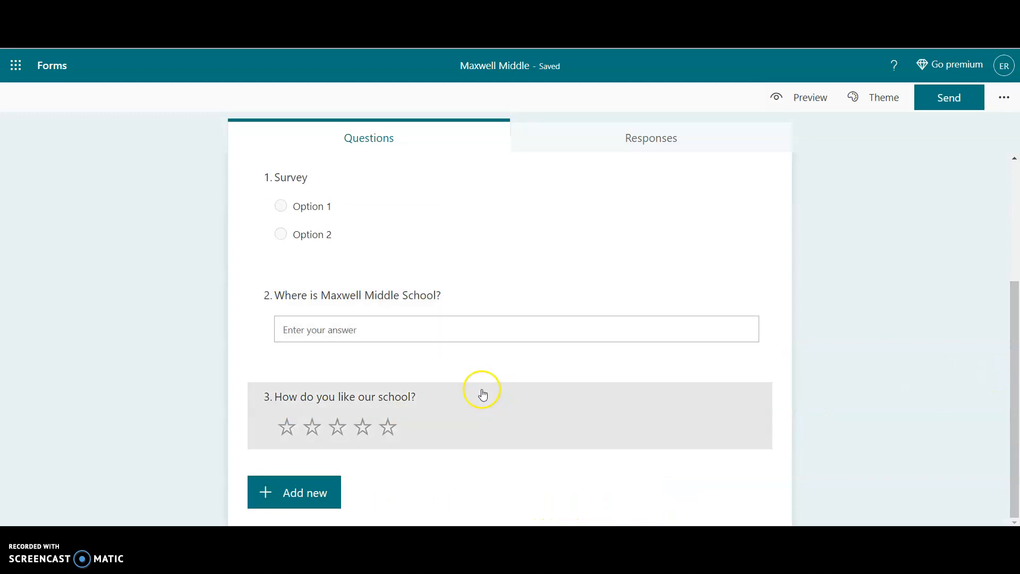
click(330, 485)
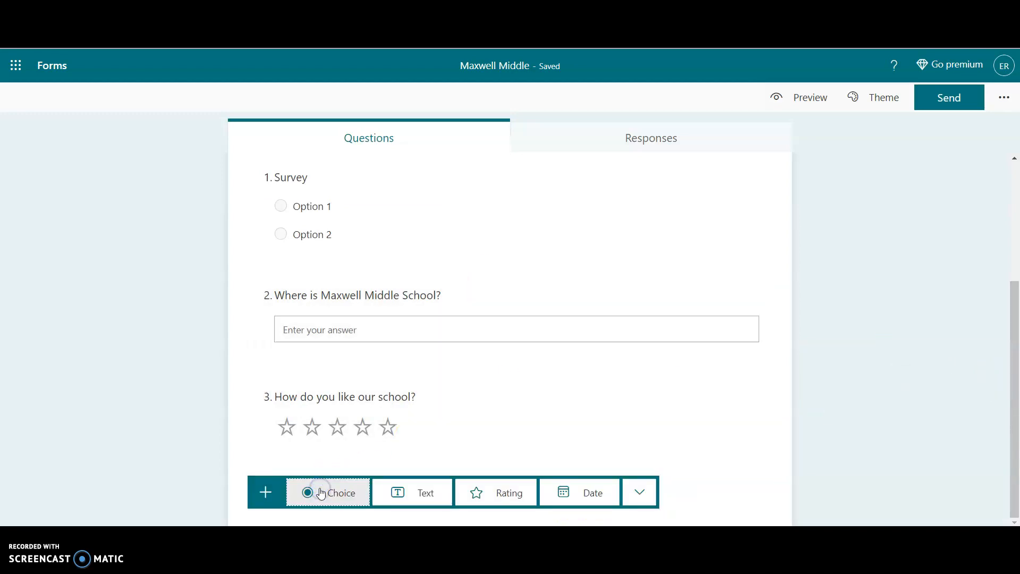
click(591, 493)
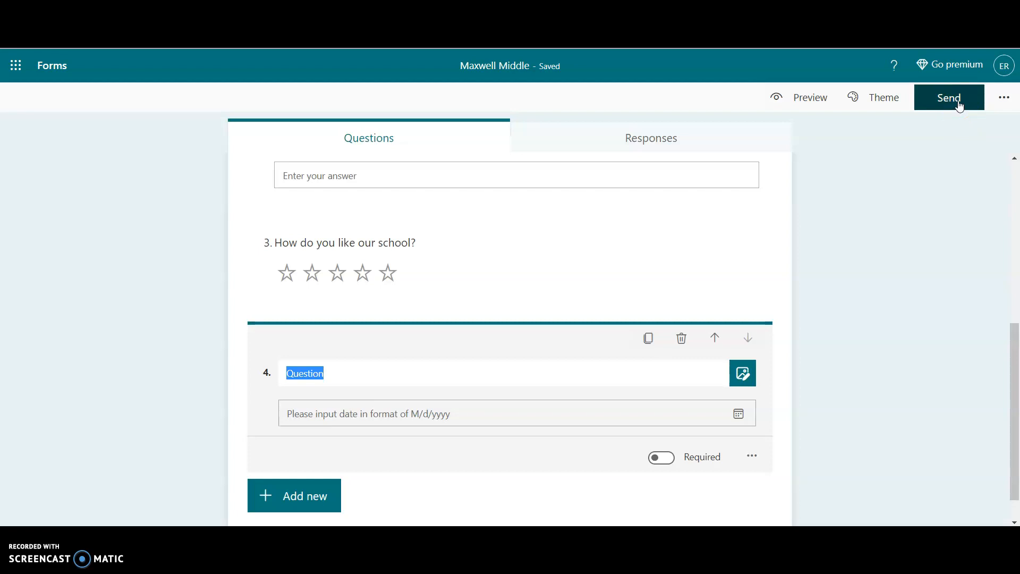
Apply the ocean theme with a scuba diver, submarine and marine life to the form.
click(898, 100)
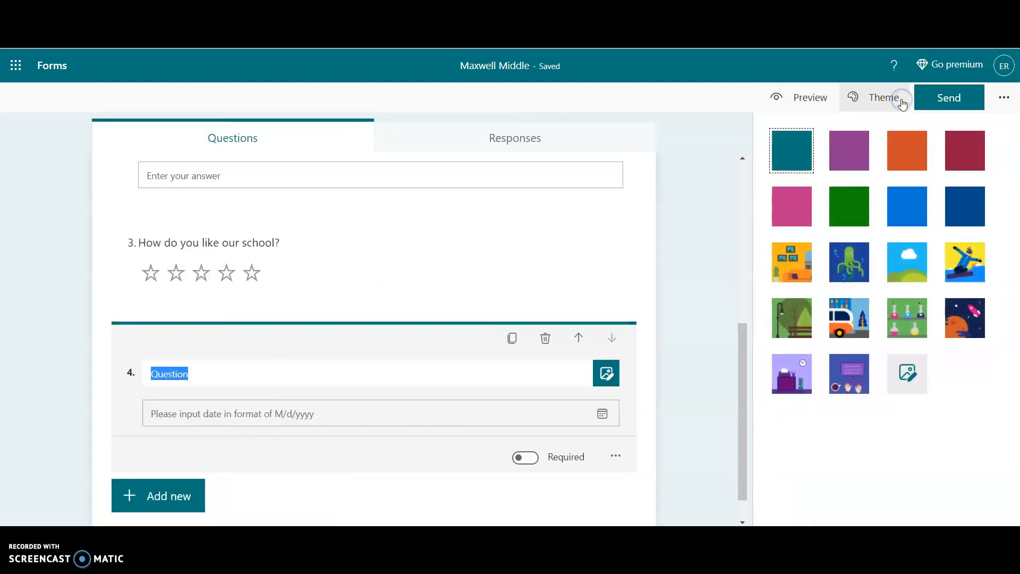
click(849, 259)
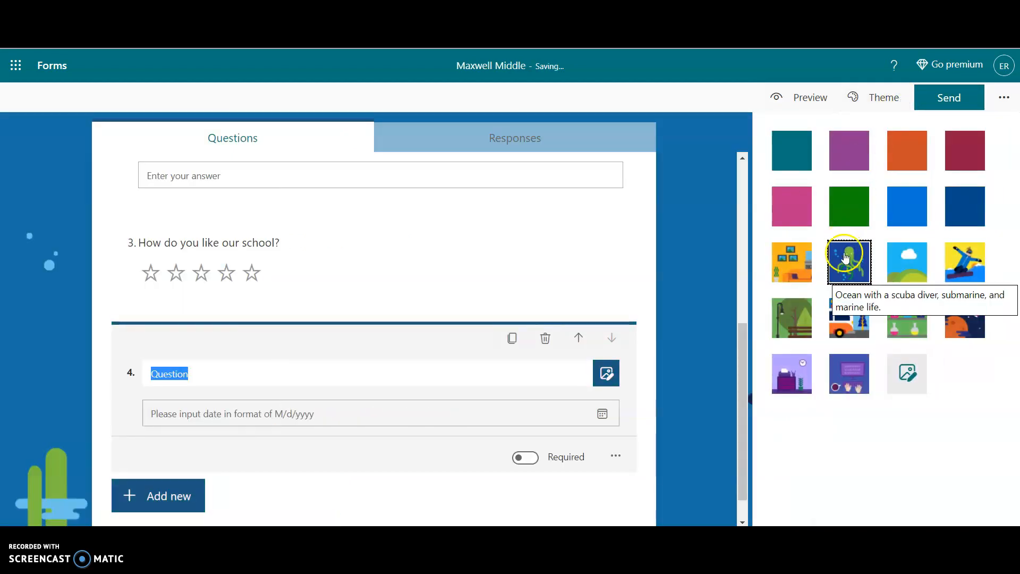
Check the form's responses page and additional options, and preview the finished form in the computer view.
click(541, 140)
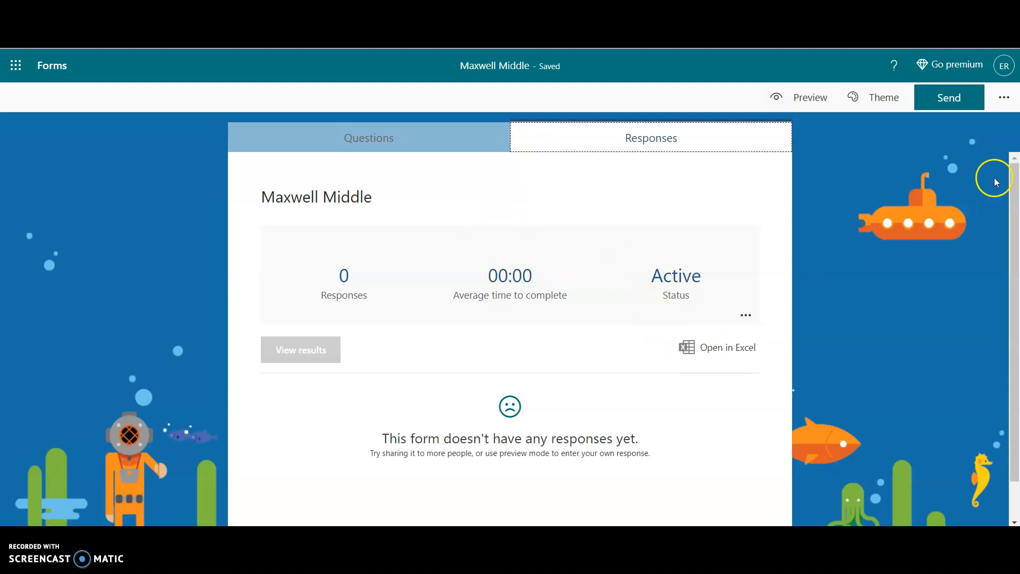
click(1006, 99)
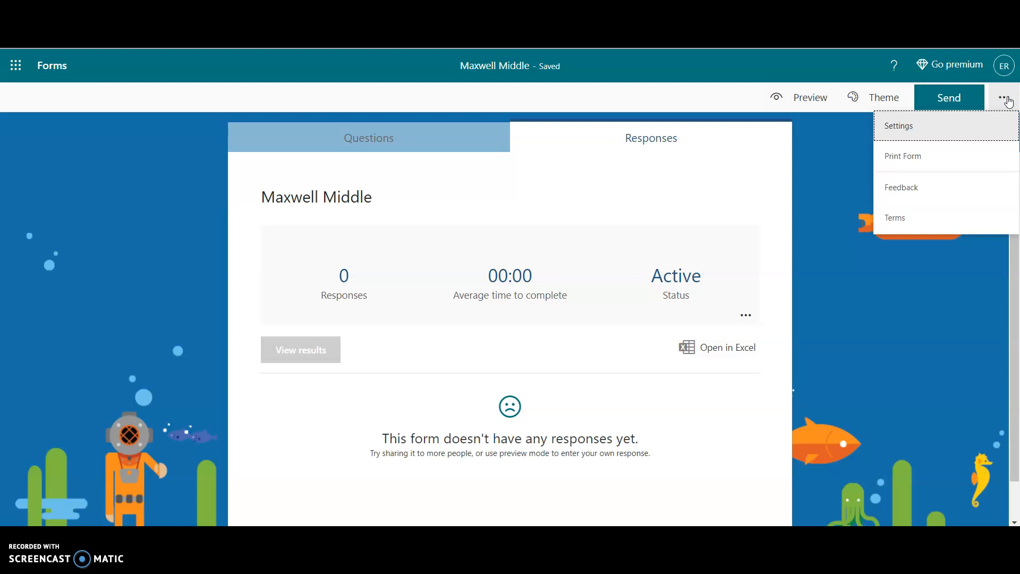
click(812, 97)
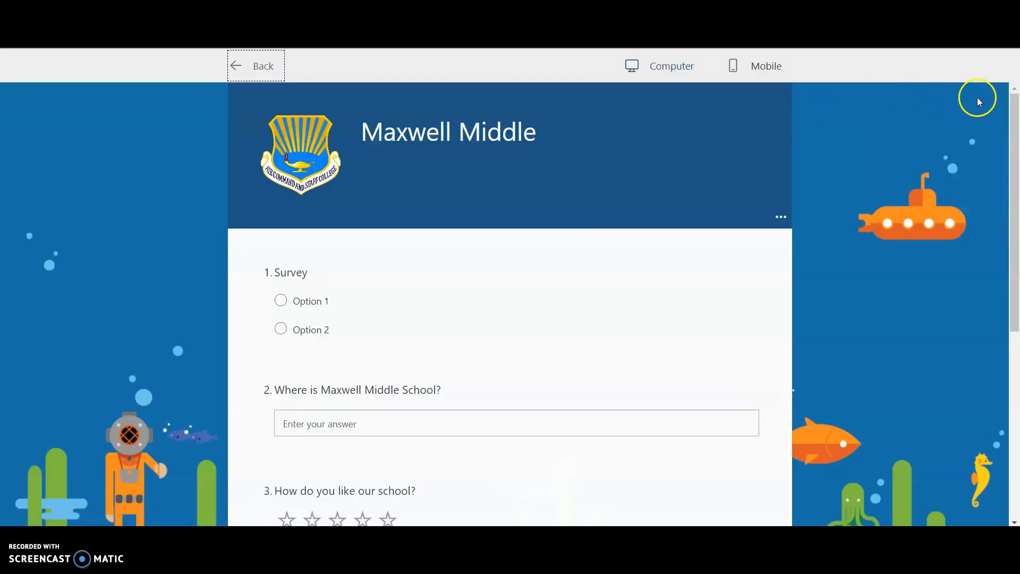
mouse_move(1013, 103)
mouse_down()
mouse_move(1016, 263)
mouse_move(1016, 87)
mouse_up()
click(245, 70)
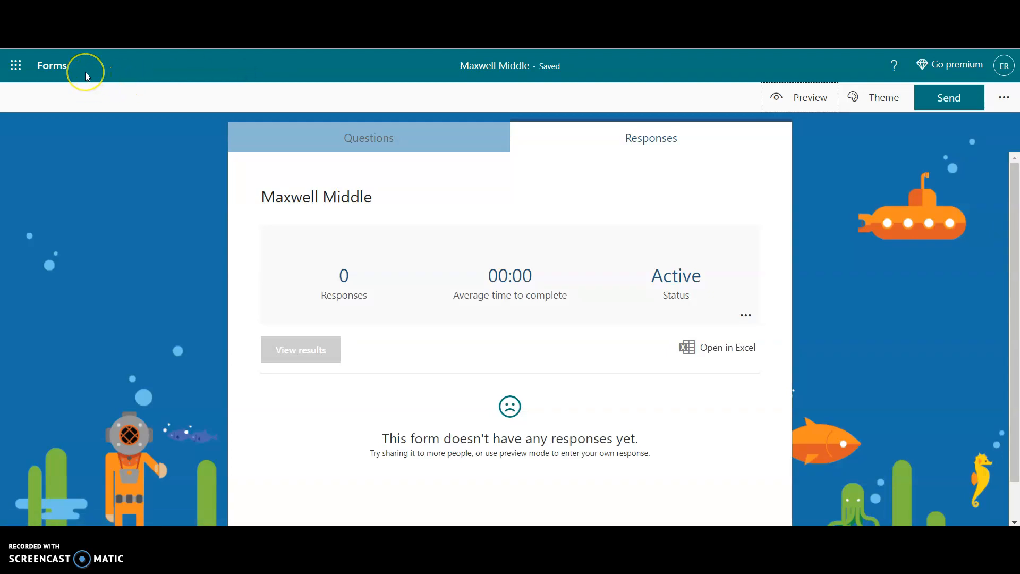
Return to the Forms home page, view the premium templates offer and dismiss it.
click(53, 65)
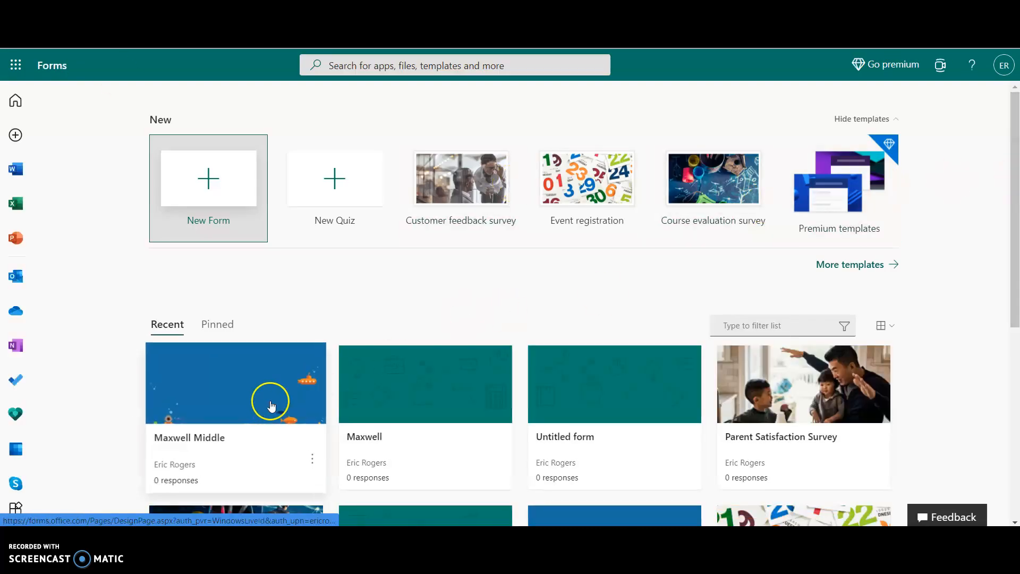
click(866, 238)
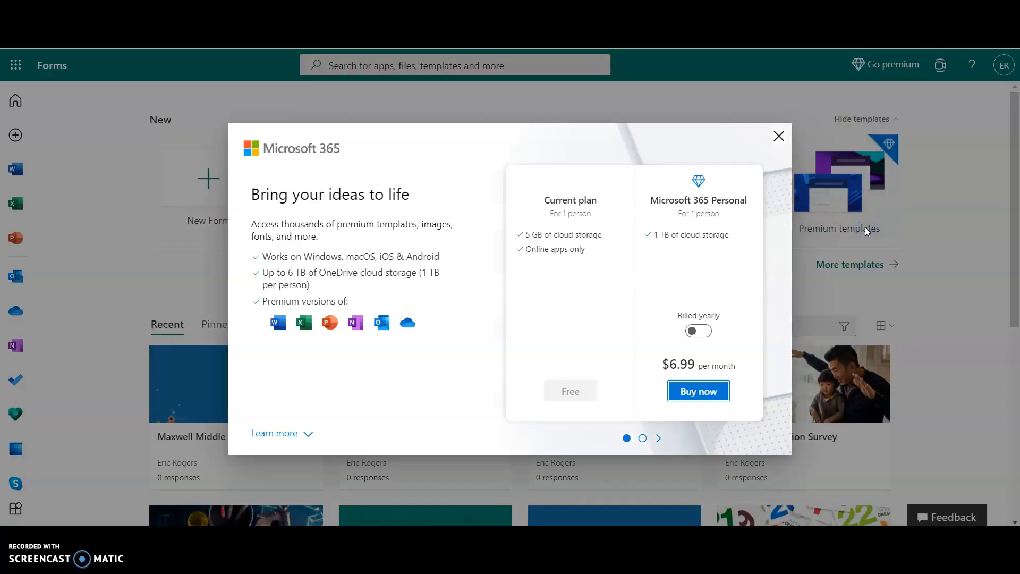
click(778, 137)
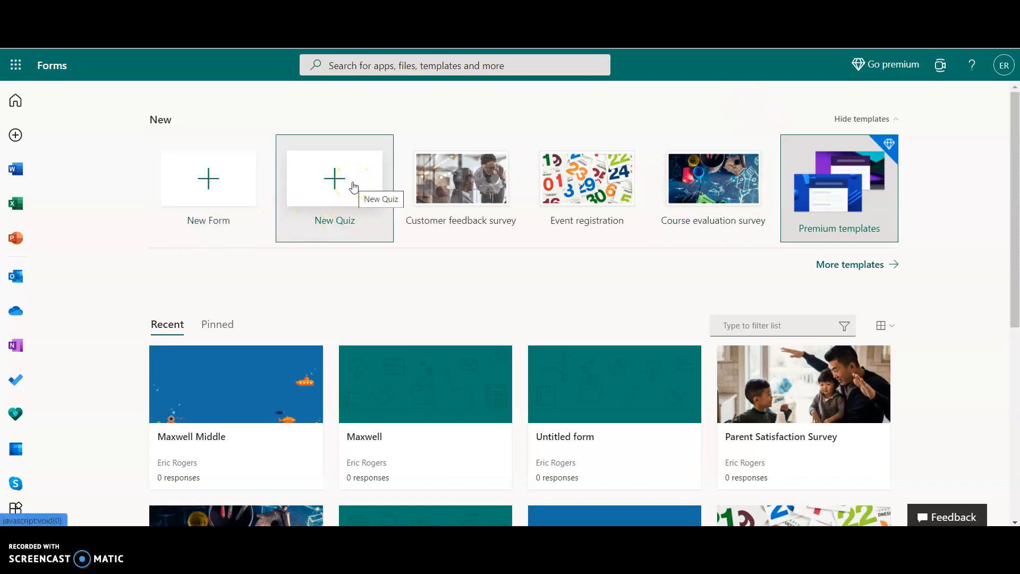
Look through the featured templates and the full template gallery, and return to the Forms home page.
click(456, 222)
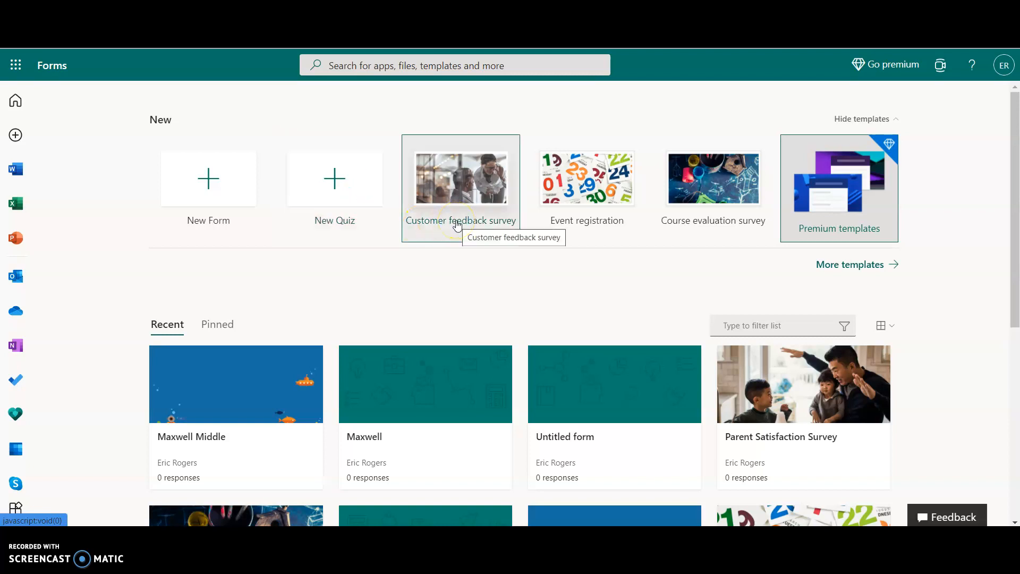
click(713, 230)
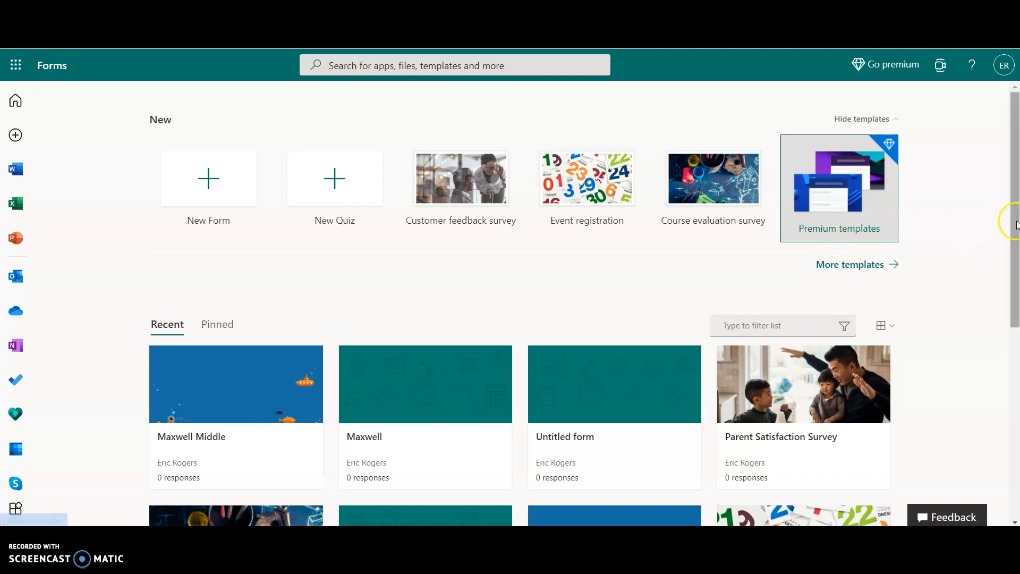
mouse_move(1014, 219)
mouse_down()
mouse_move(1016, 390)
mouse_move(1015, 219)
mouse_up()
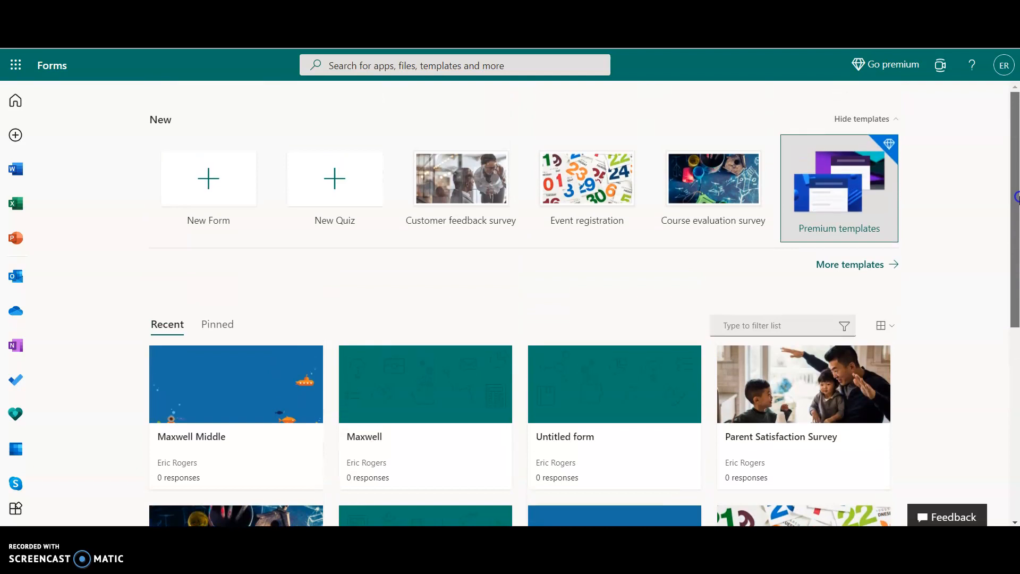
click(873, 266)
drag(1014, 228, 1015, 387)
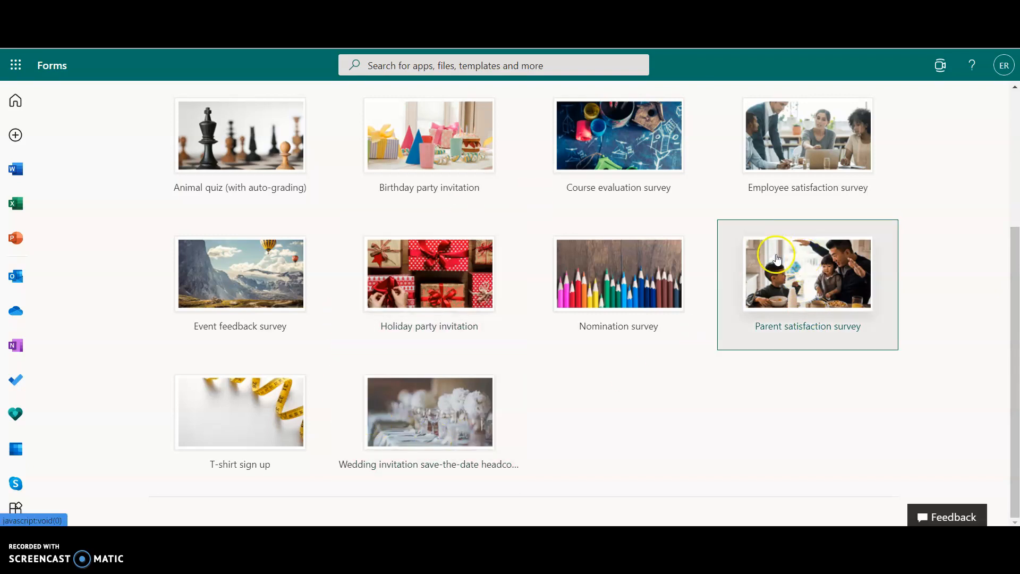
scroll(1013, 235, up, 5)
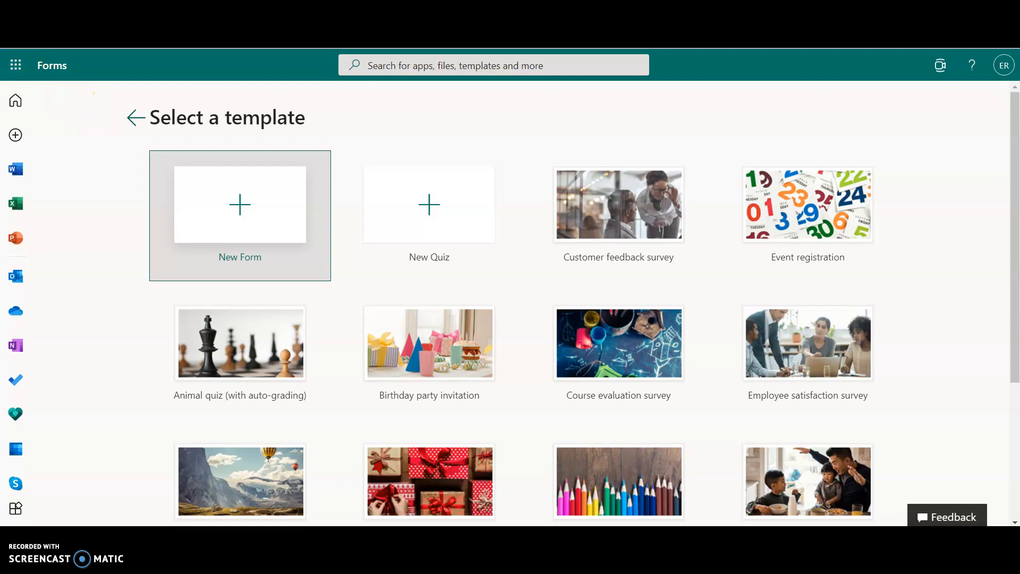
key(alt+Left)
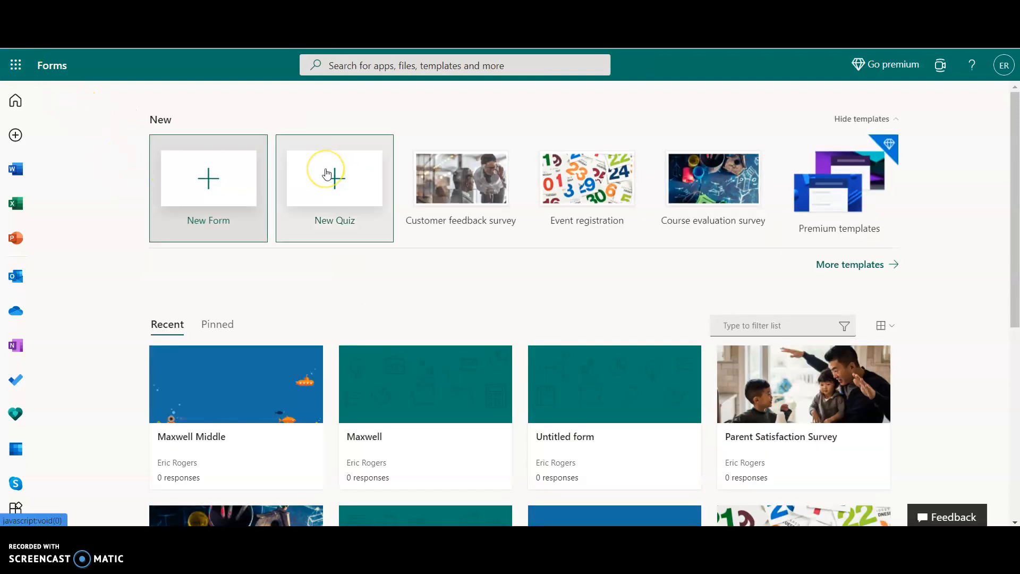